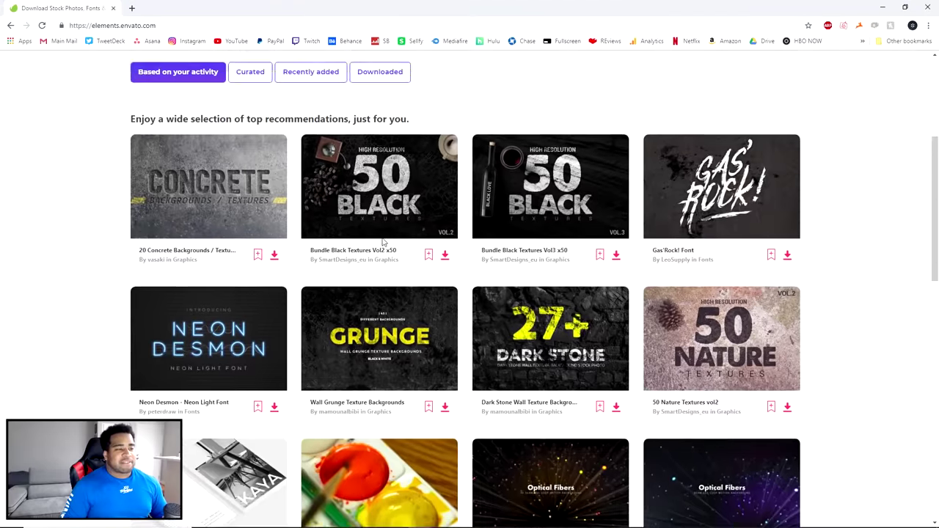
Search Envato Elements for 'hud elements' and open the HUD Futuristic Interface XT2 item
scroll(382, 243, "up", 4)
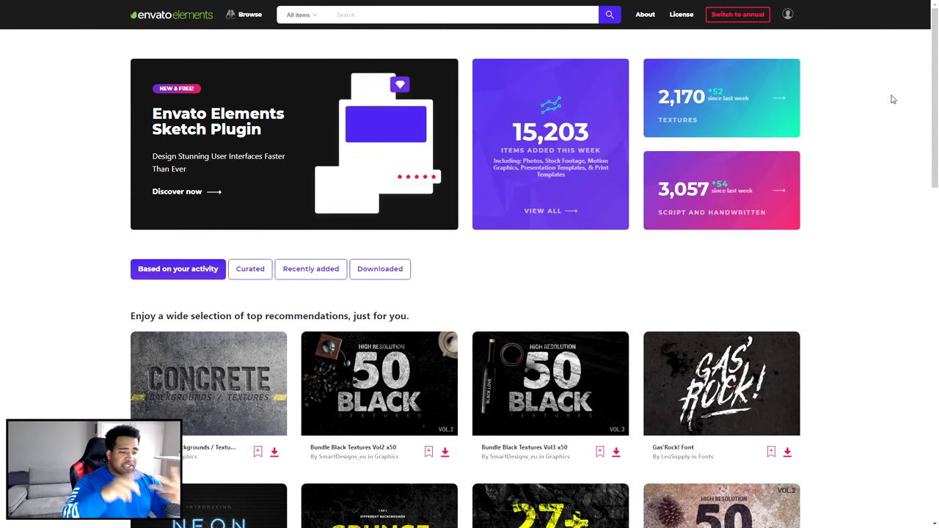
left_click(367, 15)
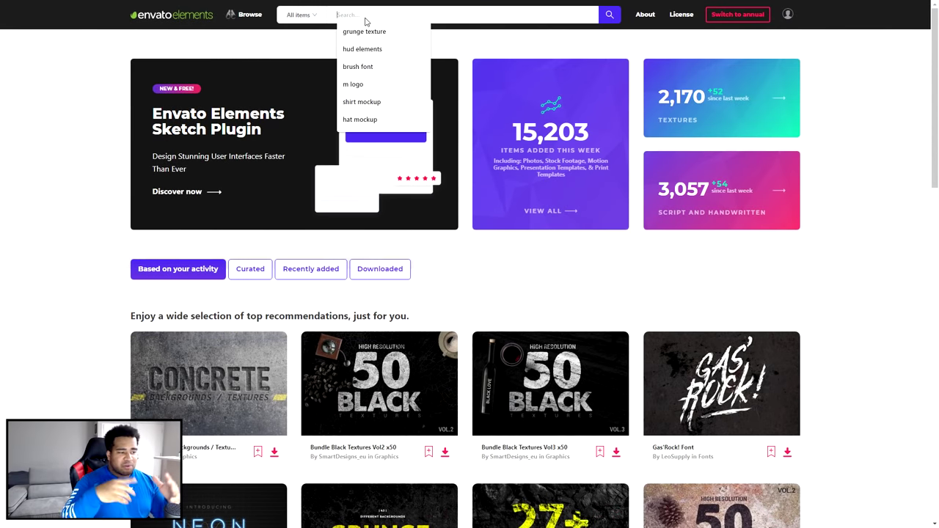
left_click(362, 49)
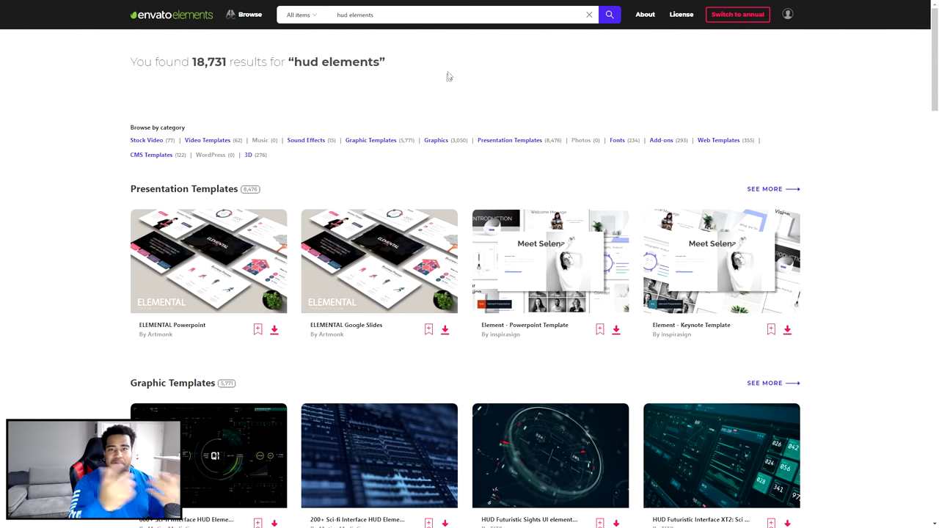
scroll(397, 179, "down", 3)
scroll(397, 178, "down", 1)
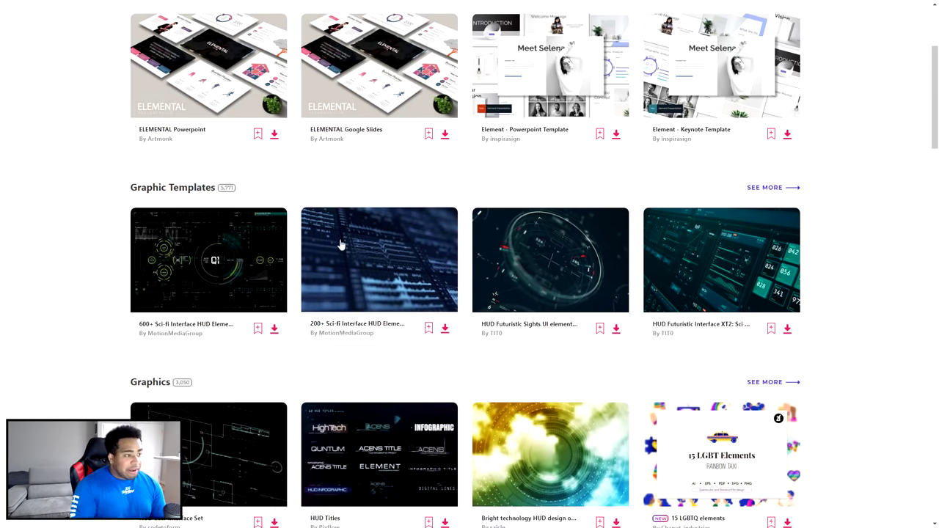
scroll(340, 245, "down", 1)
scroll(339, 244, "down", 2)
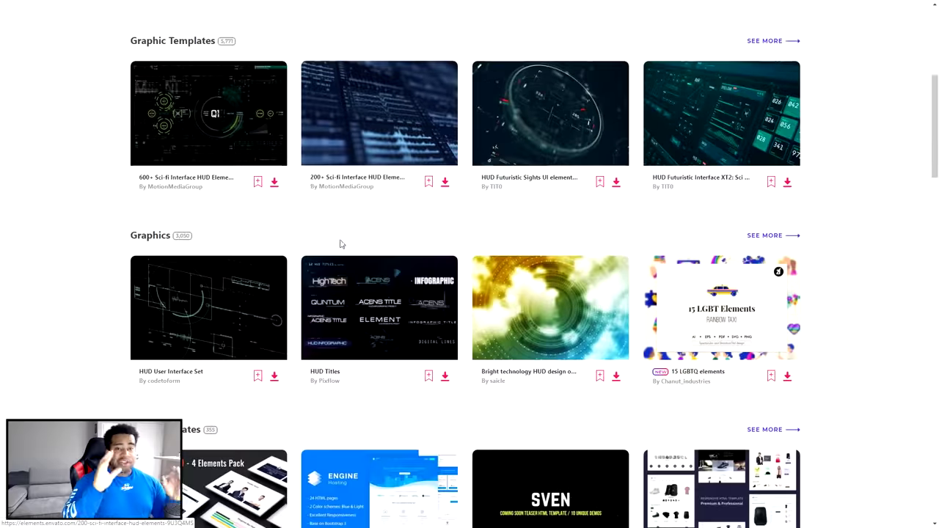
left_click(736, 141)
Download the HUD Futuristic Interface XT2 pack without a license
scroll(654, 206, "down", 4)
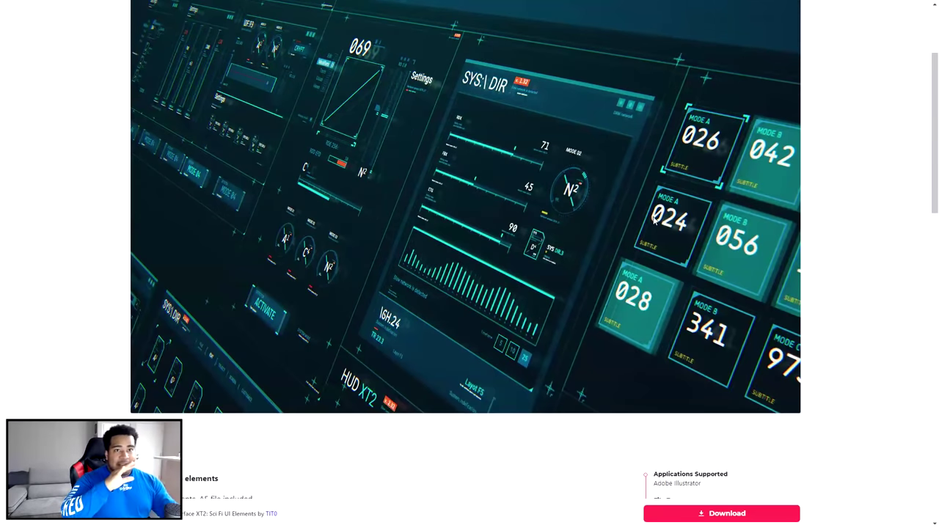
left_click(716, 513)
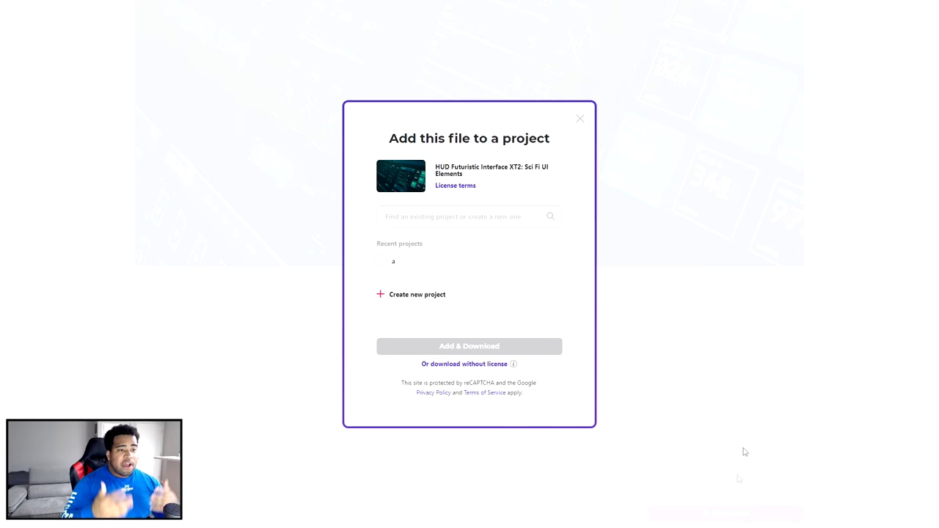
left_click(458, 367)
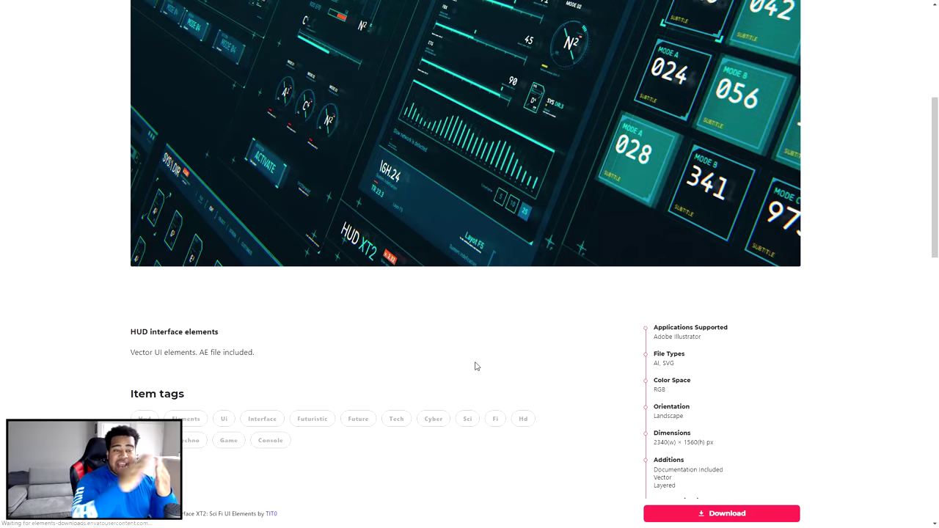
scroll(475, 366, "up", 10)
left_click(376, 15)
Search for 'grunge texture' and preview the Grunge Texture Backgrounds item
type("urunge texture")
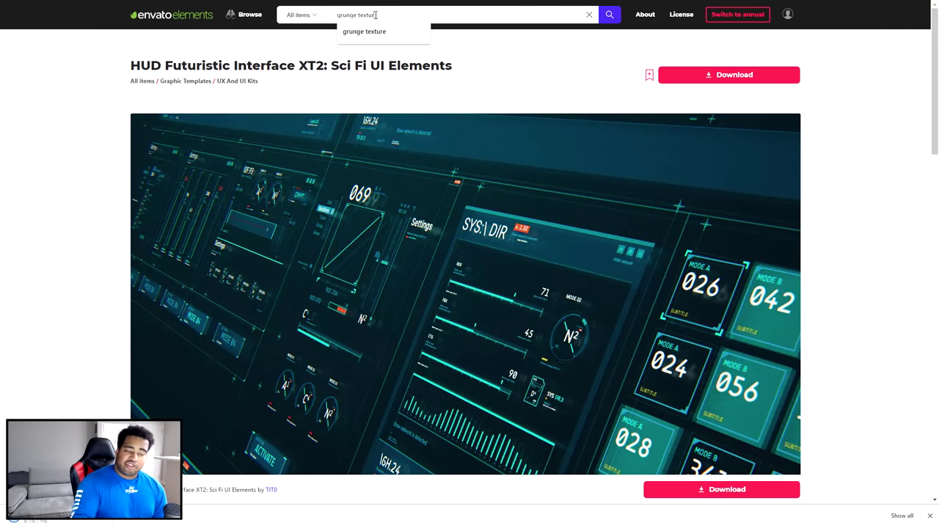
key("Return")
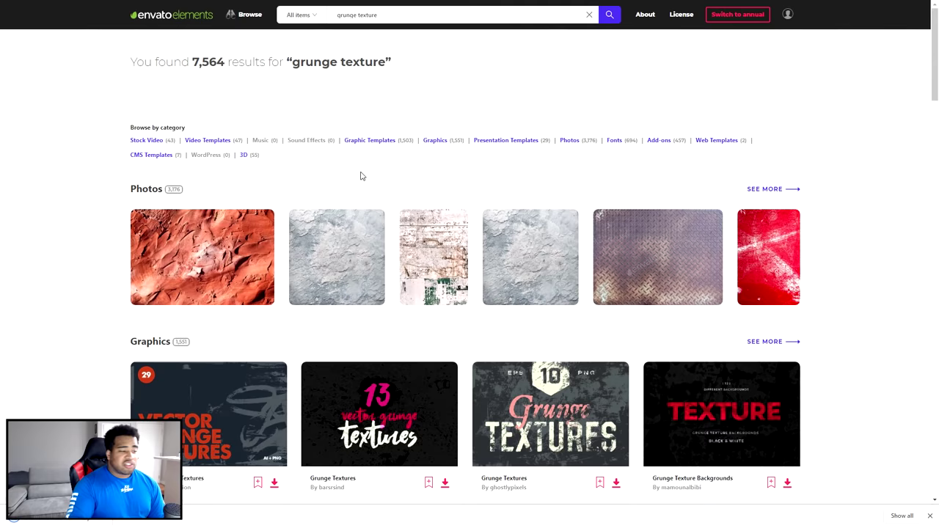
scroll(360, 174, "down", 2)
left_click(701, 301)
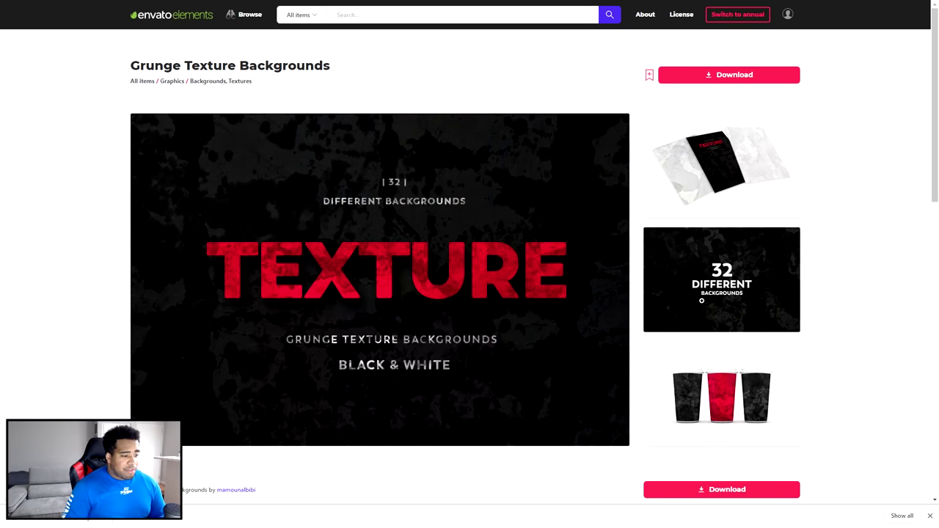
key("alt+Left")
Download the Vector Grunge Textures pack without a license
left_click(238, 347)
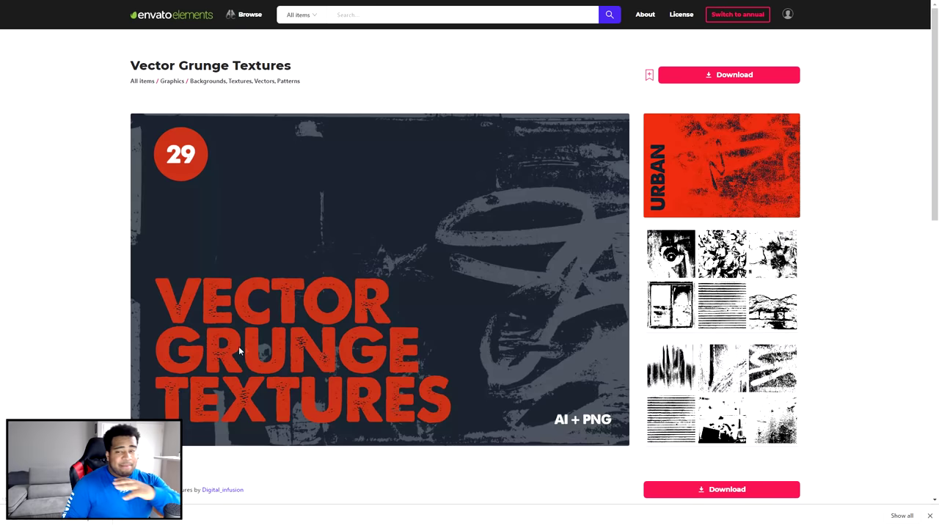
key("alt+Left")
left_click(272, 389)
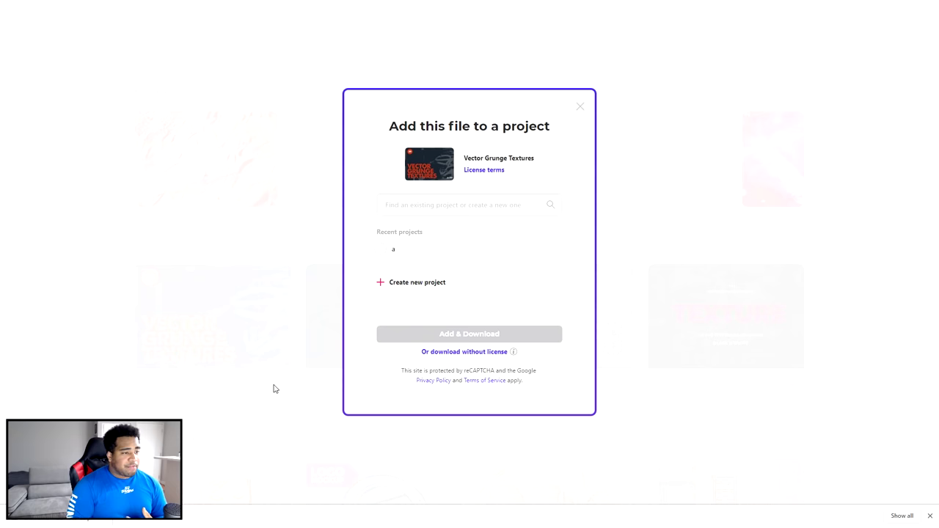
left_click(470, 353)
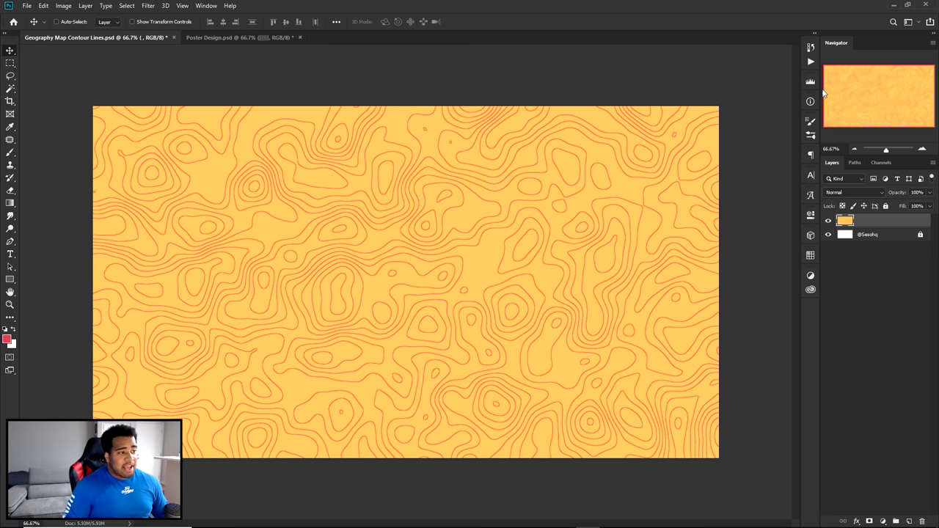
Drag the contour layer further left on the Poster Design.psd football poster
left_click(221, 38)
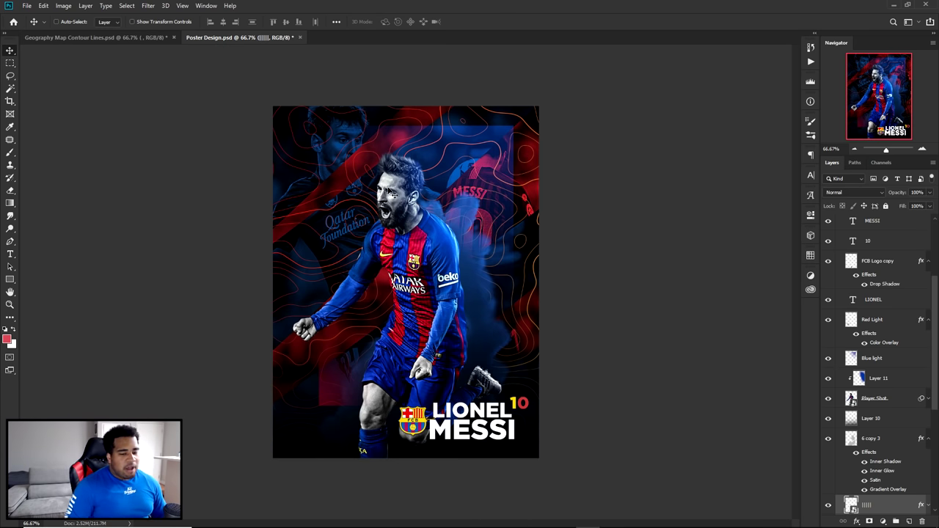
scroll(880, 411, "down", 3)
left_click_drag(704, 271, 353, 252)
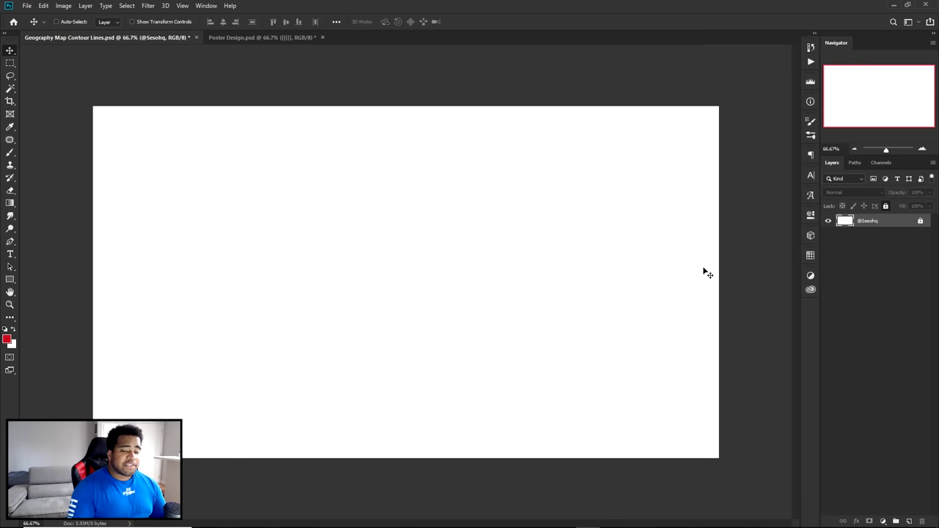
Add a new Layer 1 and reset colours to default black and white
left_click(910, 522)
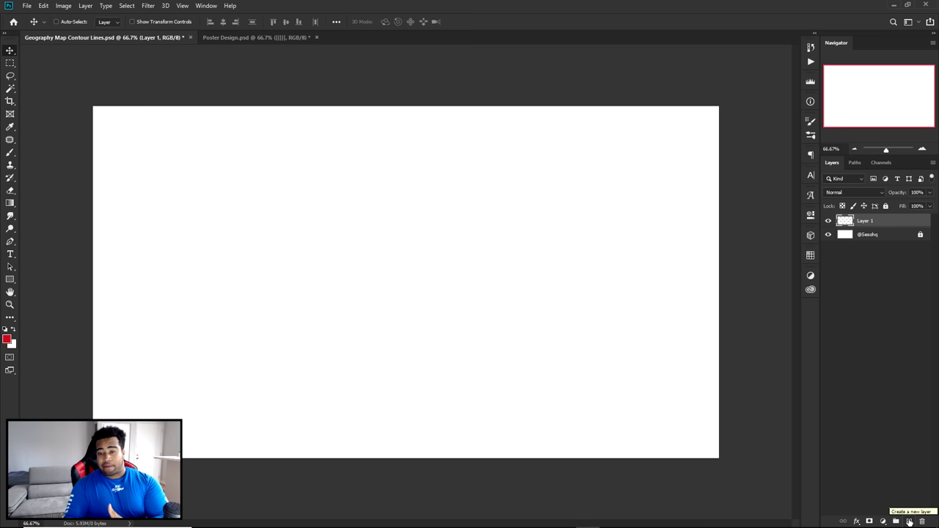
left_click(8, 339)
type("000000")
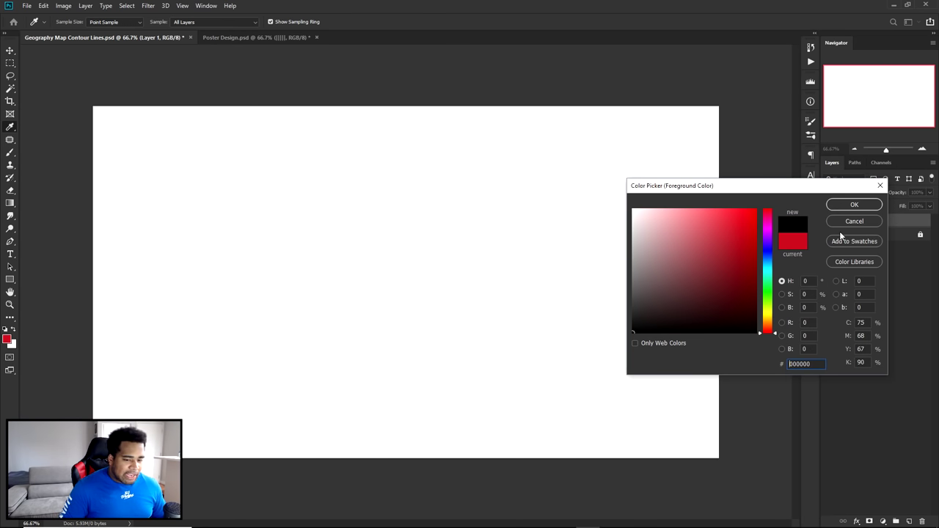
left_click(844, 222)
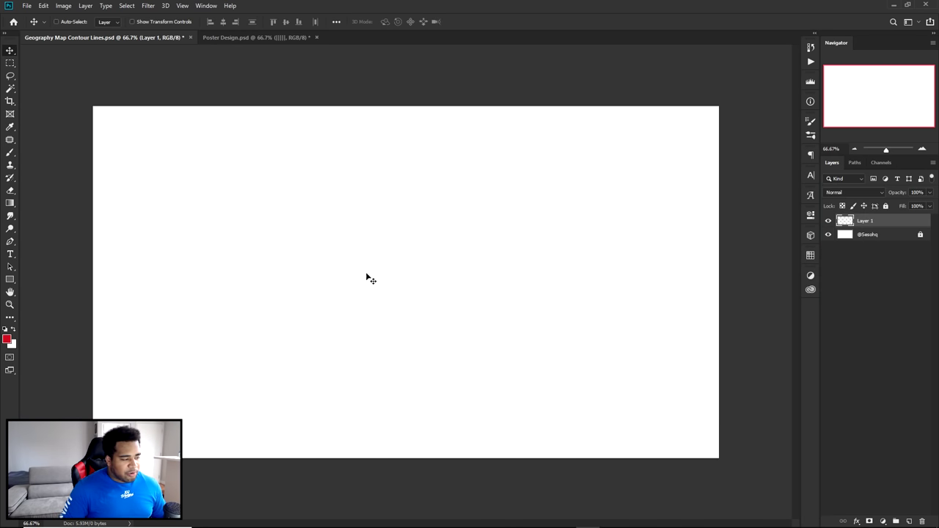
left_click(6, 330)
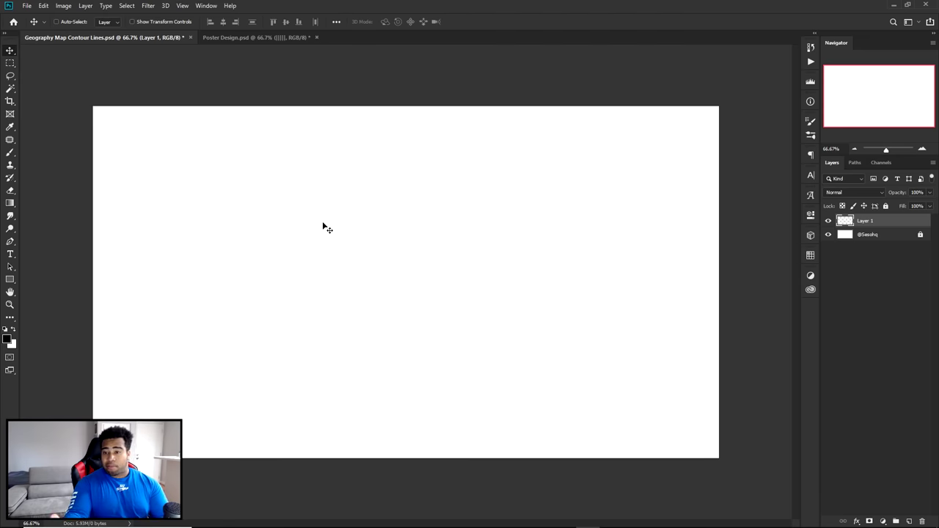
Fill Layer 1 with Filter > Render > Clouds grayscale noise
left_click(148, 6)
mouse_move(165, 163)
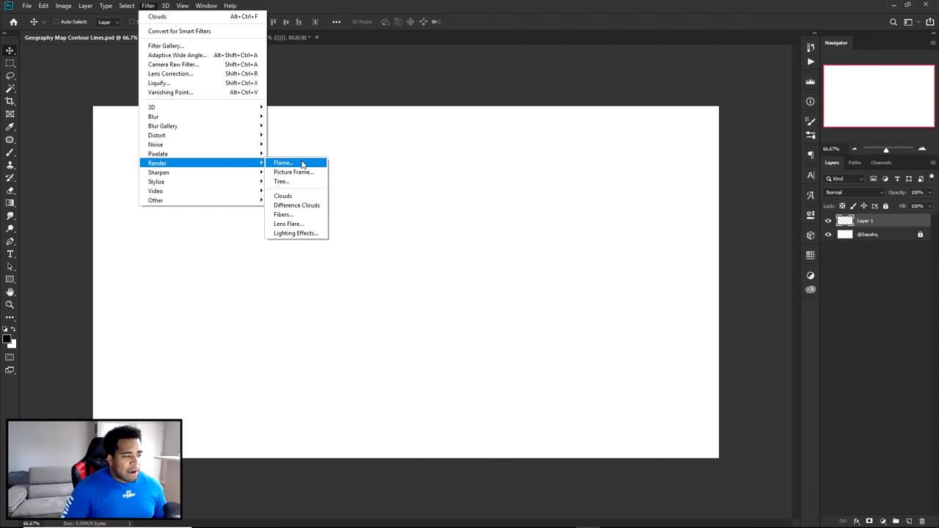
left_click(312, 195)
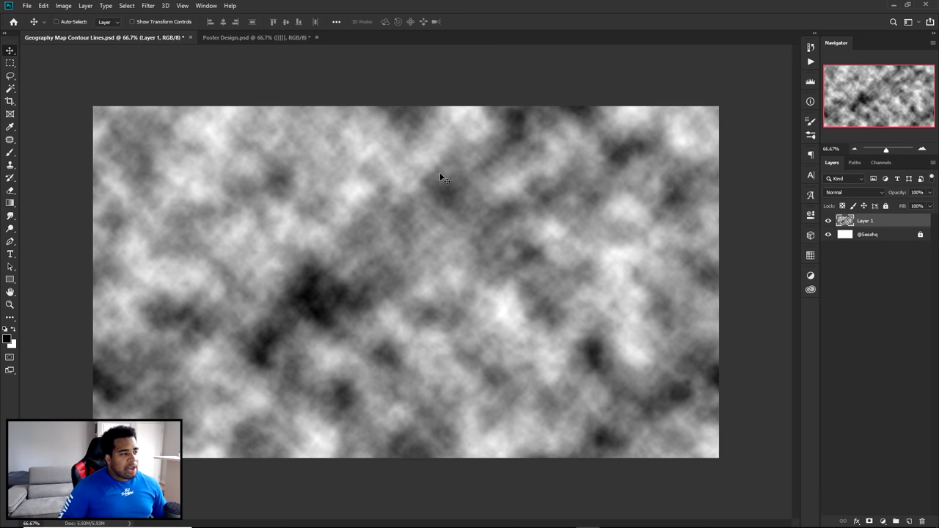
left_click(148, 6)
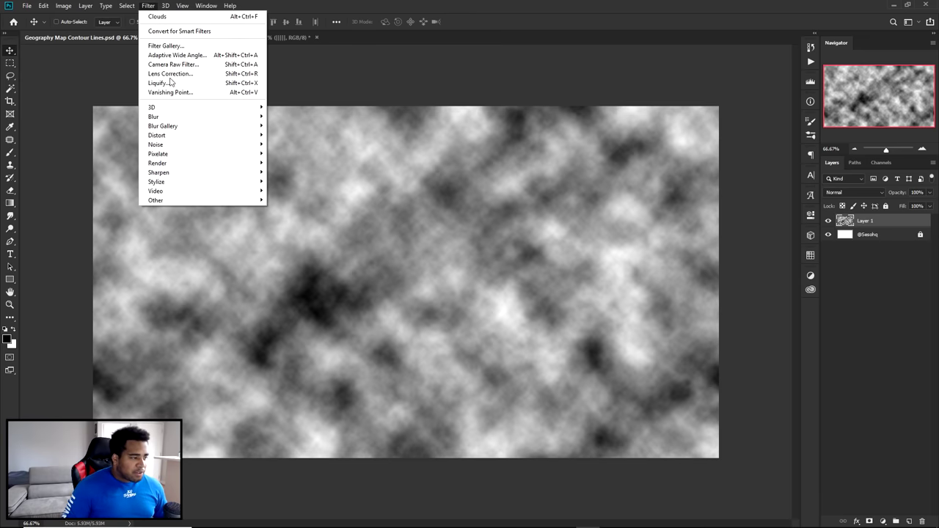
mouse_move(158, 117)
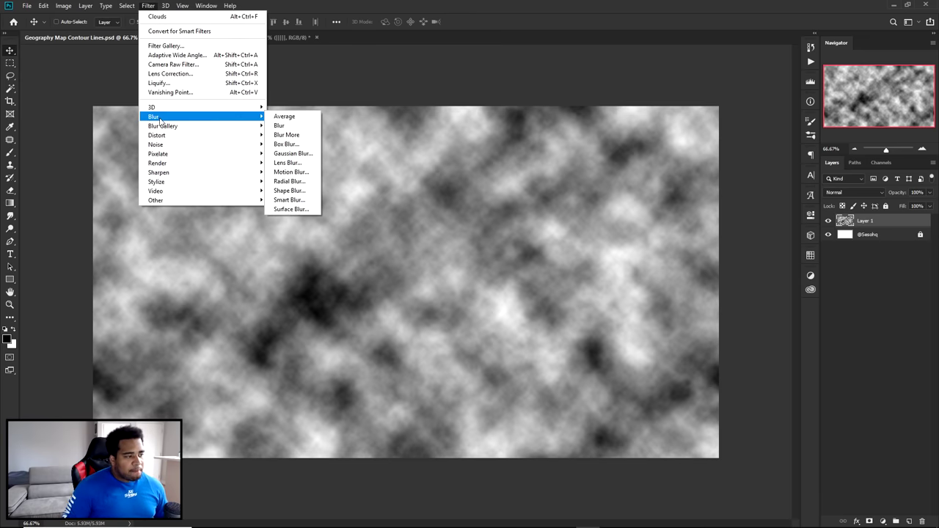
Blur the clouds with a 20-pixel Gaussian Blur and add an empty Layer 2 above
left_click(287, 156)
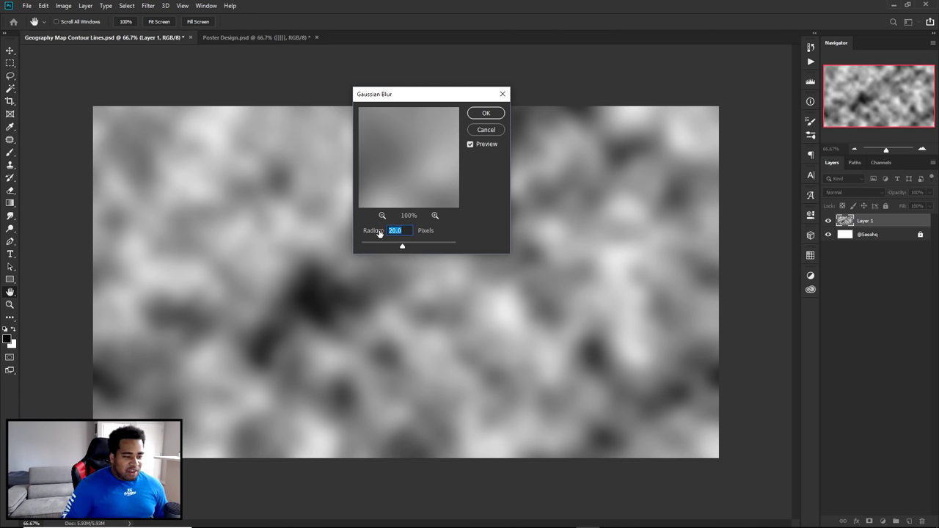
left_click(484, 113)
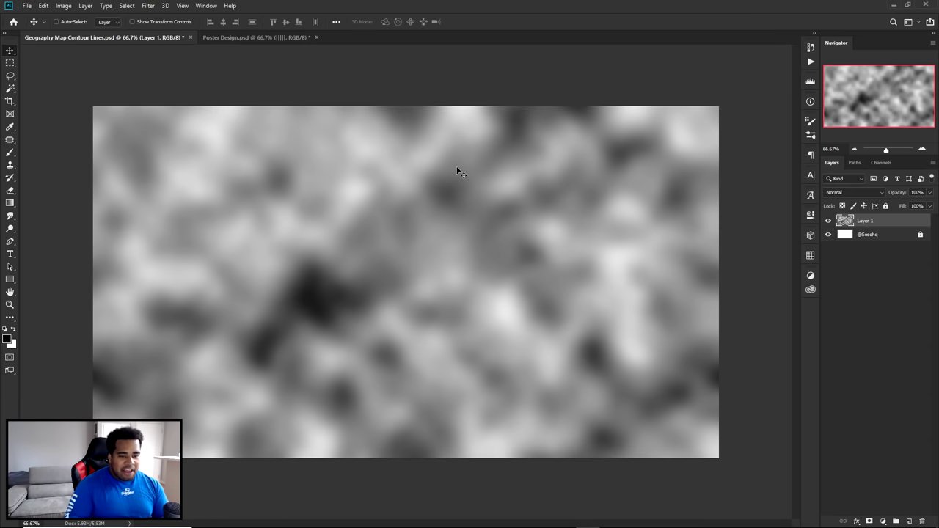
left_click(910, 522)
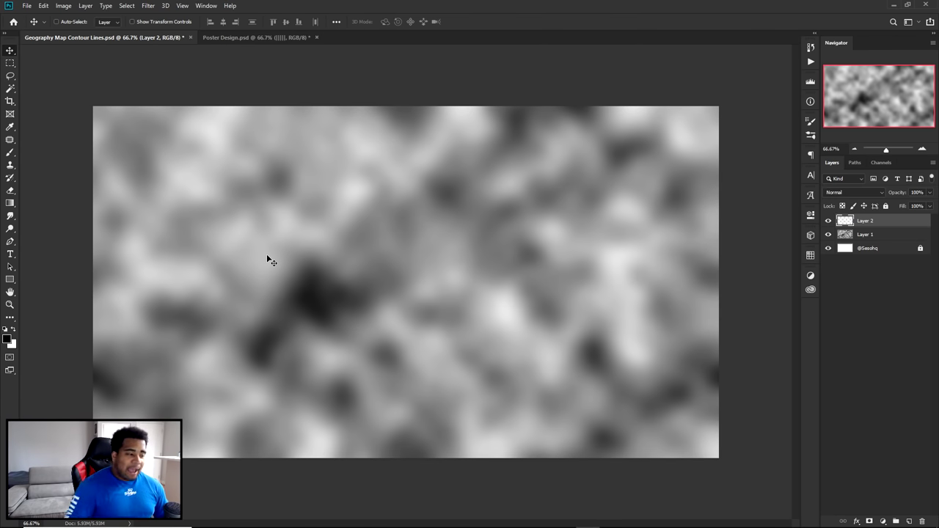
Paint soft black brush blobs across Layer 2
key("b")
left_click(239, 180)
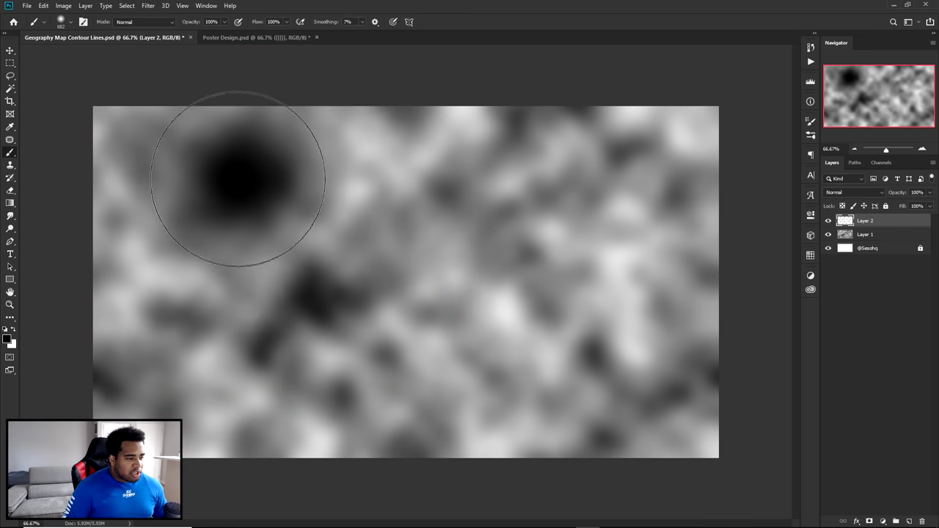
left_click(168, 388)
left_click(440, 396)
left_click(367, 419)
left_click(658, 180)
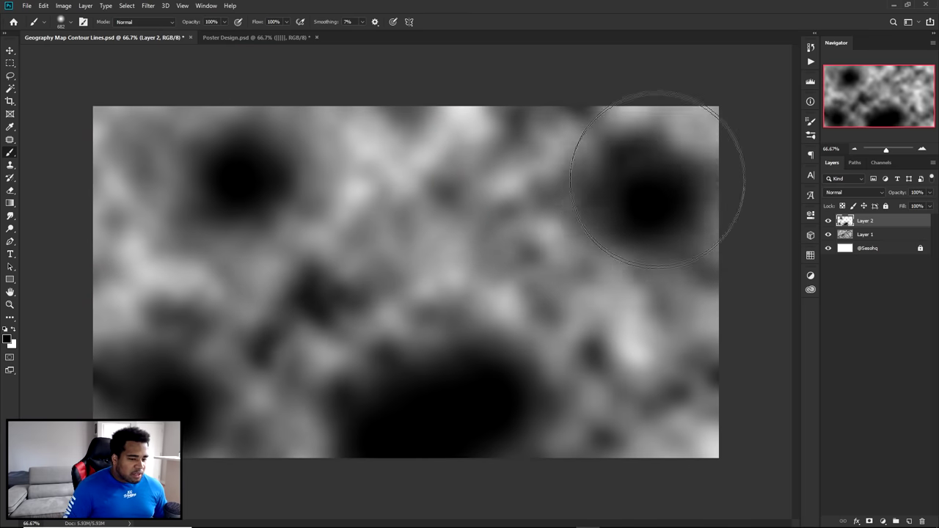
left_click(642, 175)
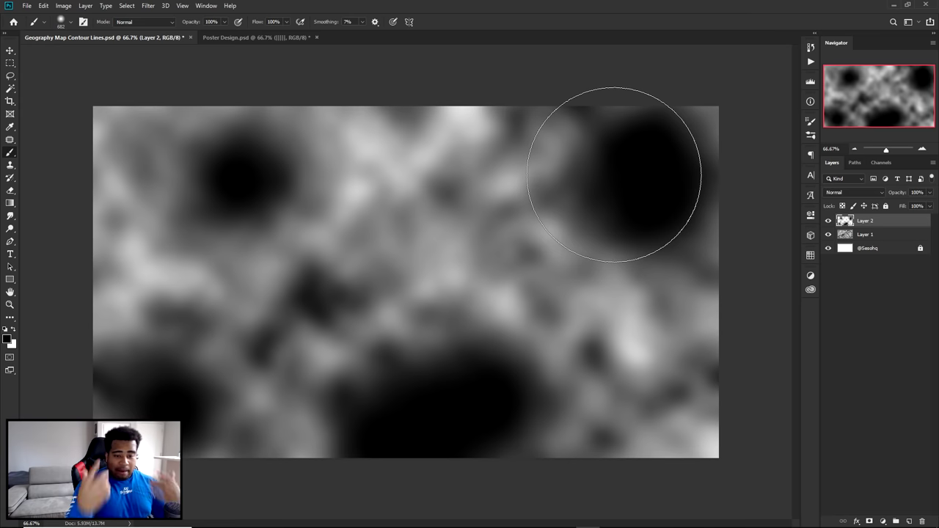
Merge both layers, undo the merge, then delete Layer 2 with its blobs
left_click(897, 235, "shift")
key("ctrl+e")
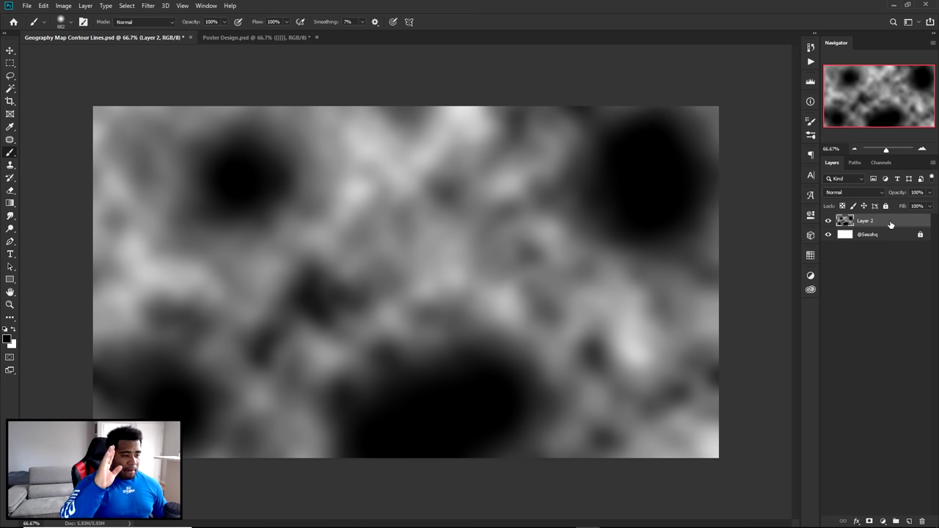
key("ctrl+z")
key("Delete")
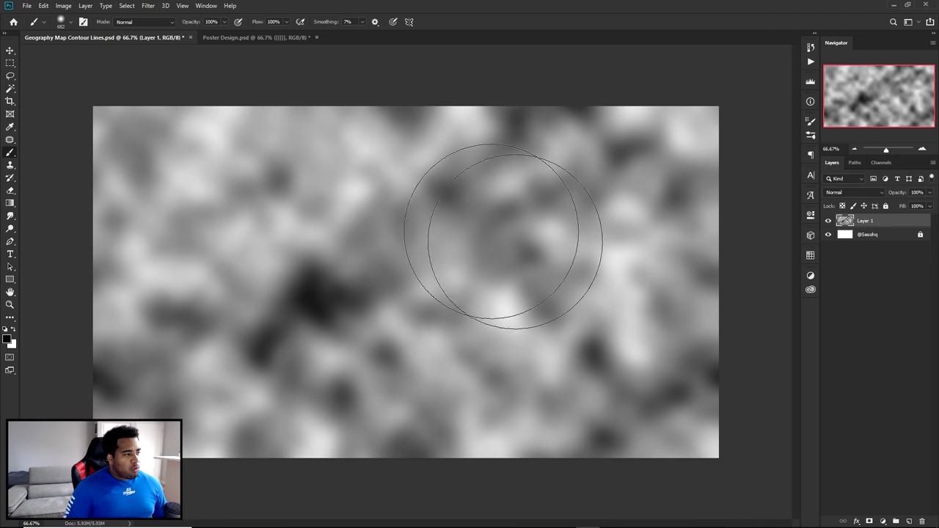
Apply Image > Adjustments > Posterize to Layer 1 with Levels set to 15
key("v")
left_click(64, 6)
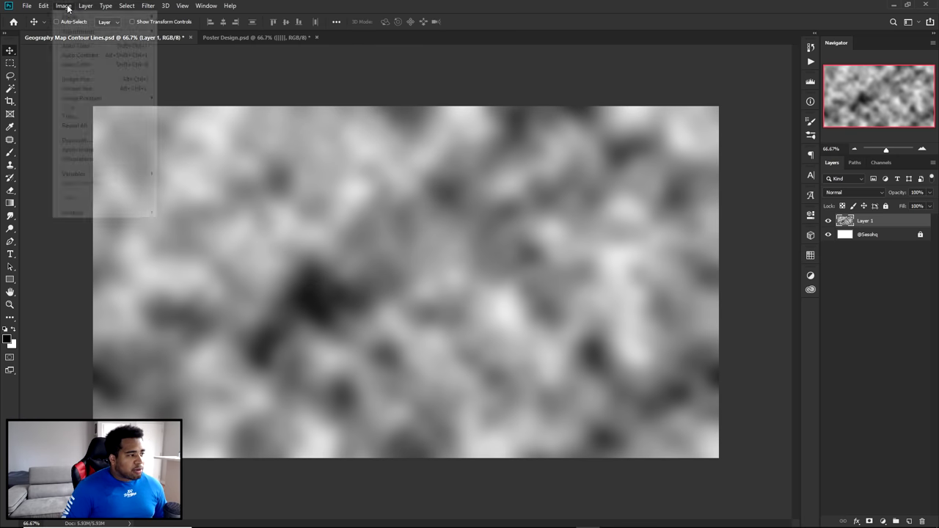
mouse_move(79, 32)
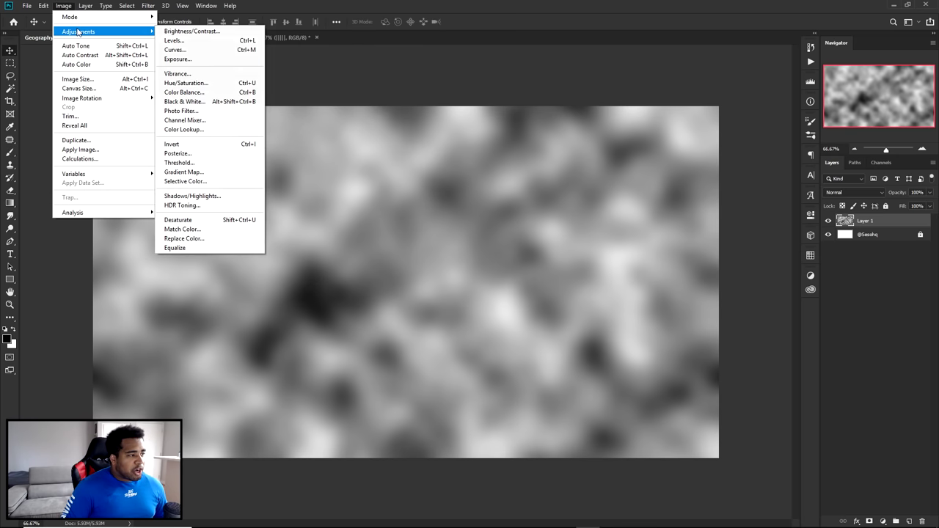
left_click(190, 150)
left_click_drag(397, 48, 407, 49)
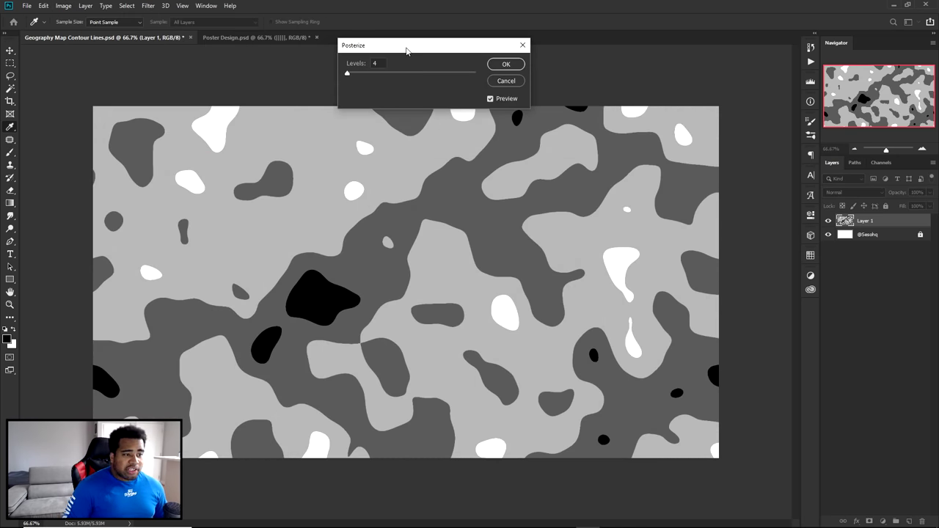
left_click(490, 98)
left_click(490, 98)
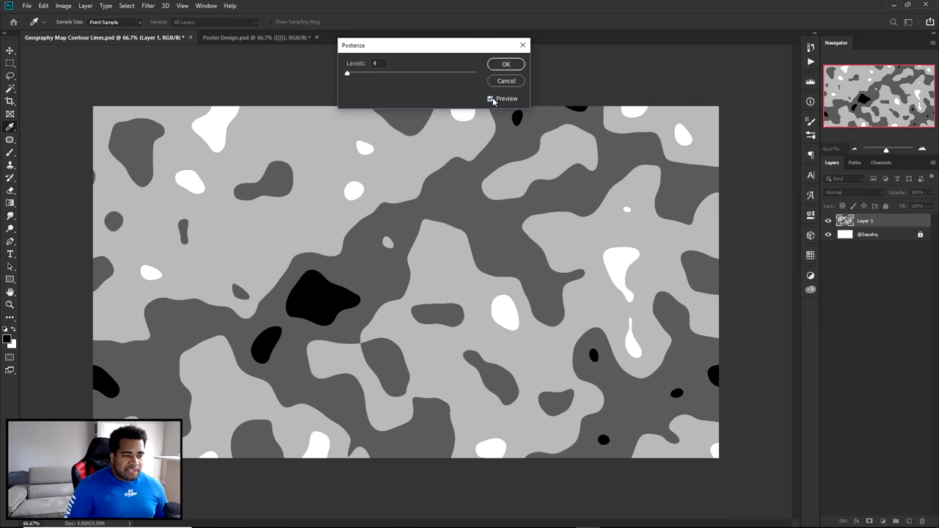
left_click_drag(349, 72, 349, 72)
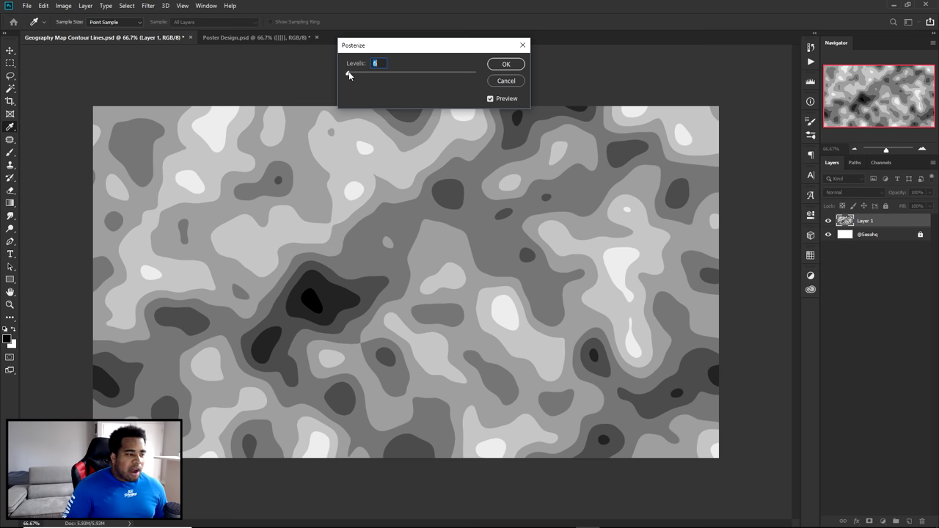
left_click_drag(349, 72, 360, 74)
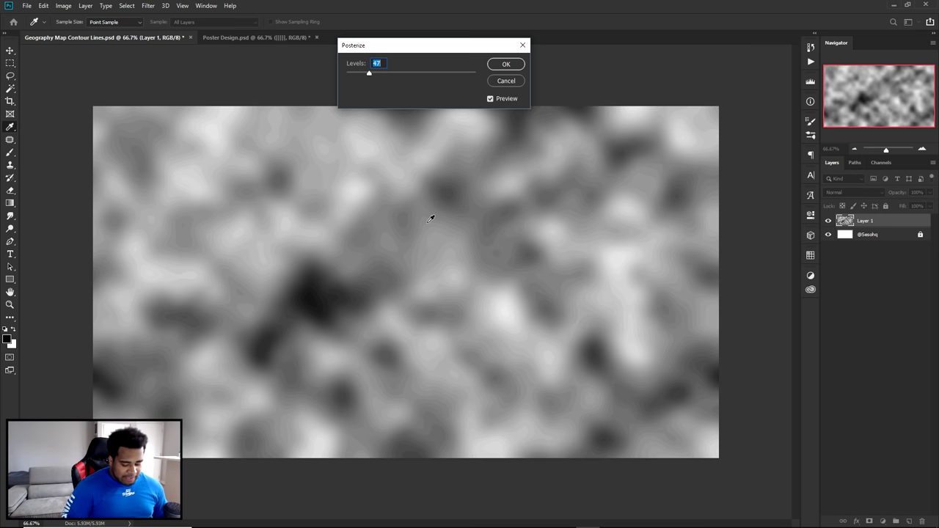
type("15")
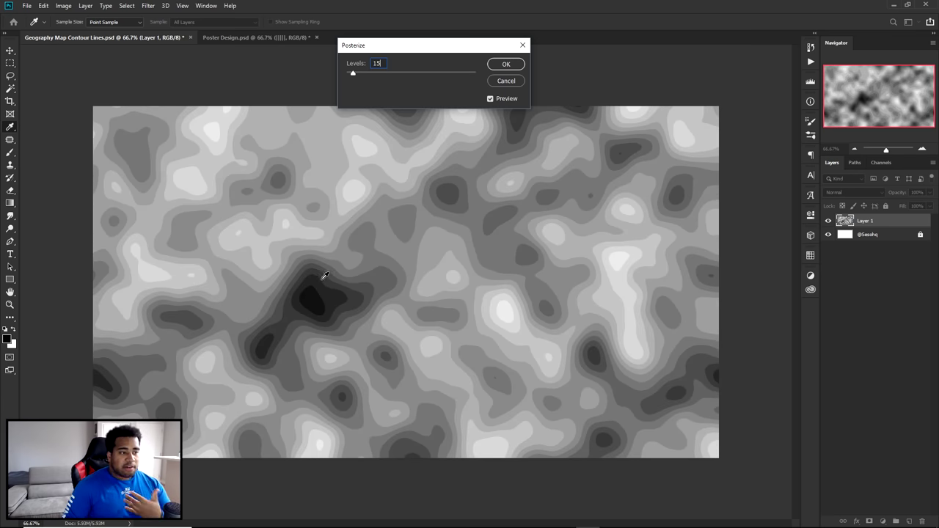
left_click(504, 65)
key("v")
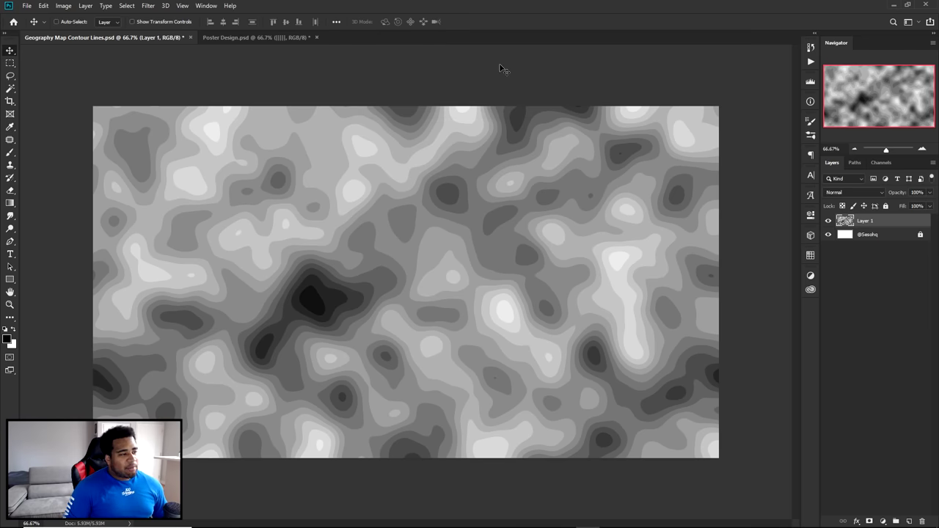
Apply Filter > Stylize > Find Edges to Layer 1 to outline the tone bands
left_click(126, 6)
mouse_move(149, 8)
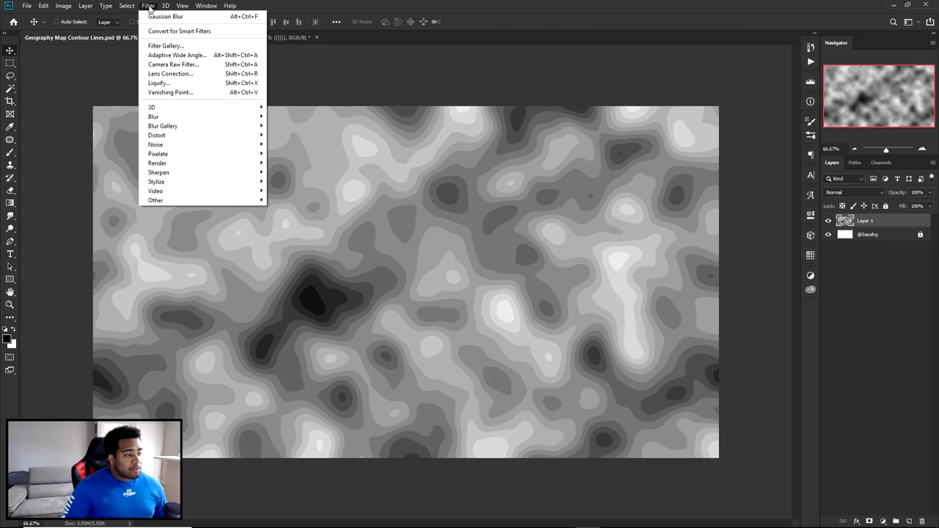
mouse_move(163, 182)
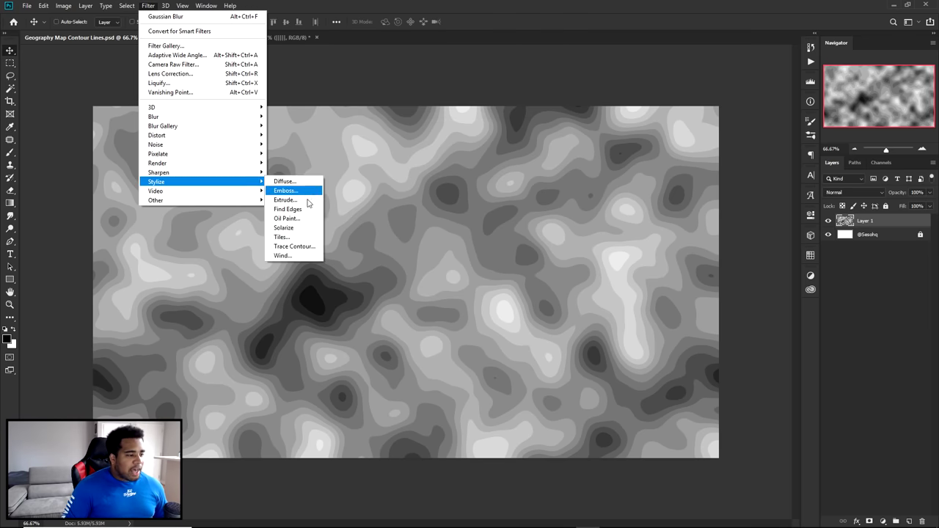
left_click(290, 210)
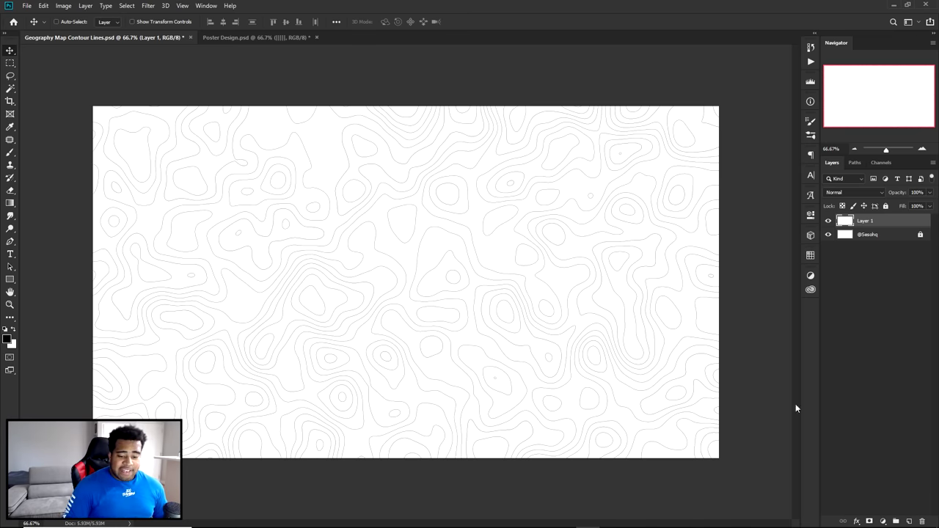
Add a Gradient Map adjustment layer using the Black, White preset
left_click(884, 521)
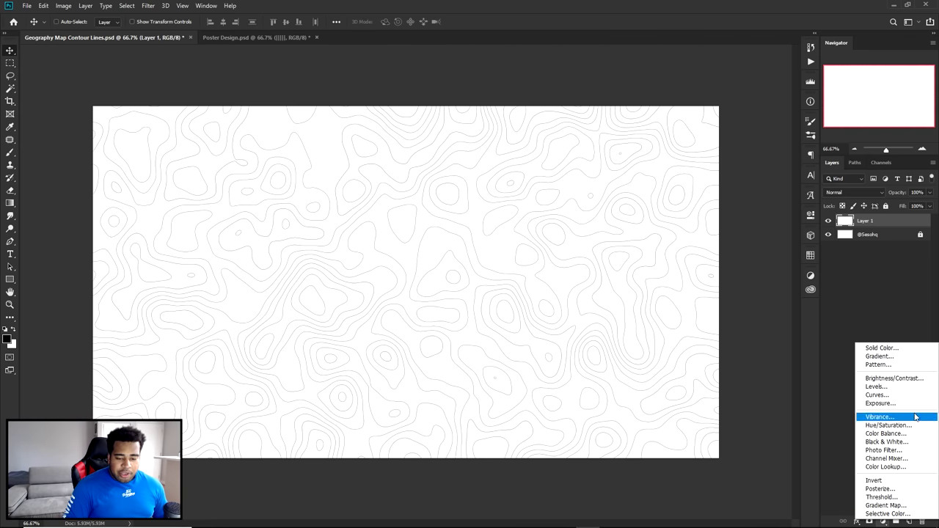
left_click(885, 506)
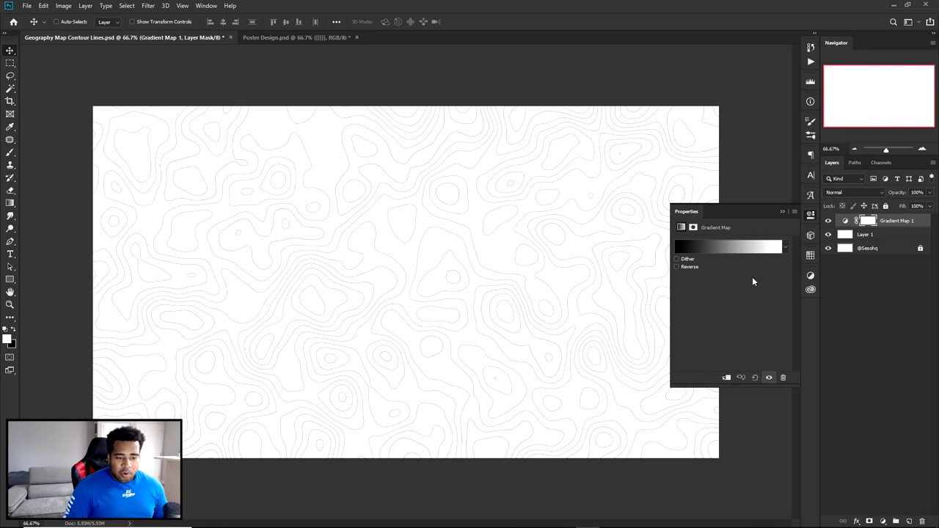
left_click(740, 253)
left_click(657, 158)
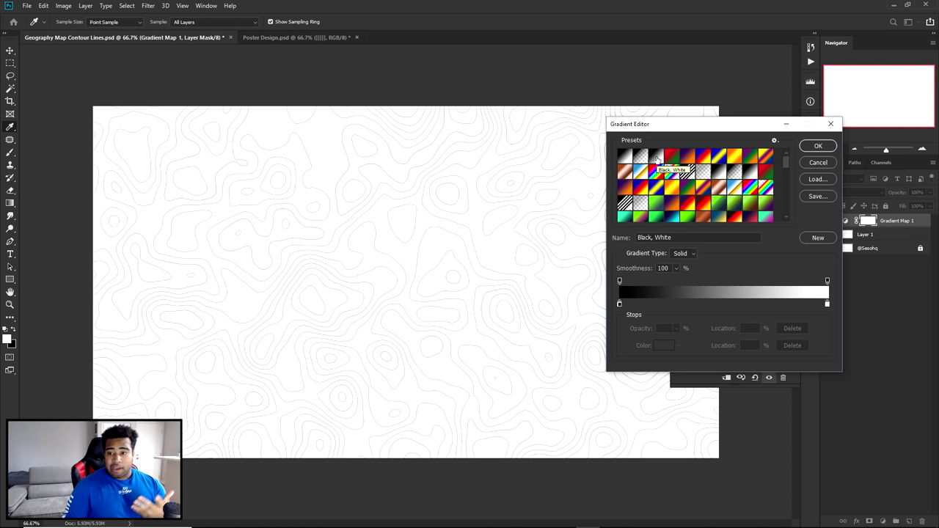
left_click(619, 304)
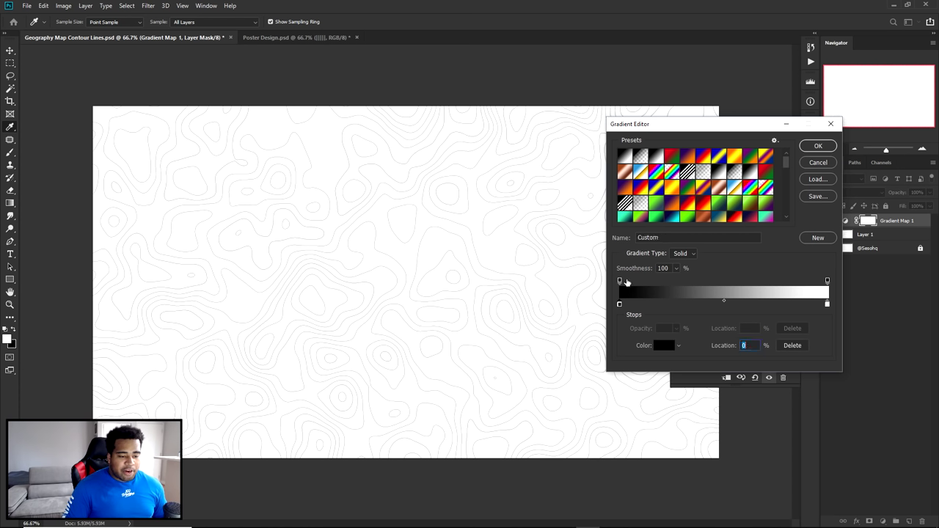
Add a black colour stop moved to 77% to thicken the contour lines
left_click(719, 303)
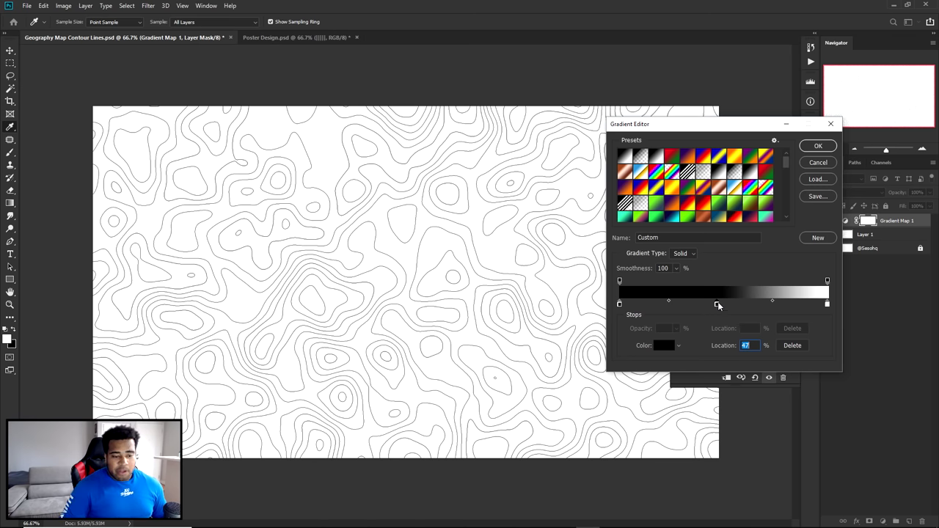
double_click(718, 304)
mouse_move(709, 264)
left_mouse_down()
mouse_move(772, 346)
mouse_move(727, 289)
mouse_move(629, 375)
left_mouse_up()
left_click(872, 212)
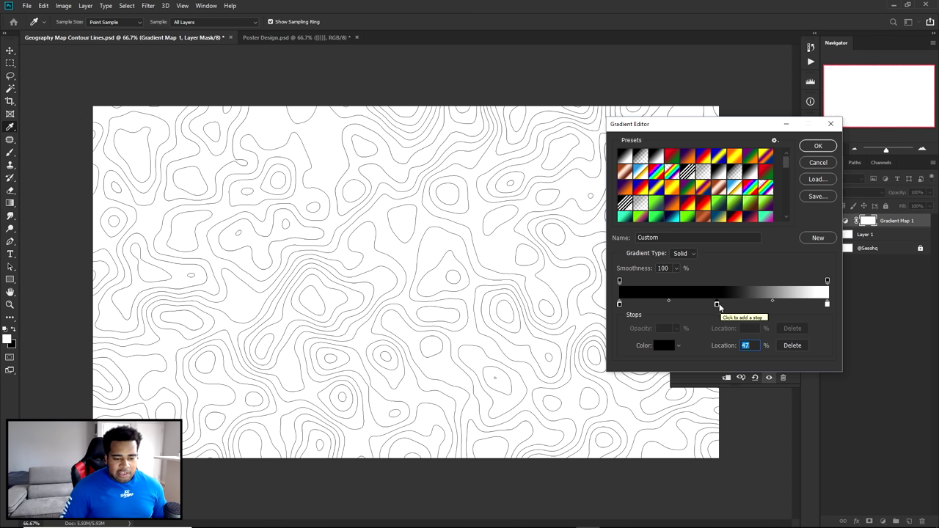
left_click_drag(719, 304, 780, 306)
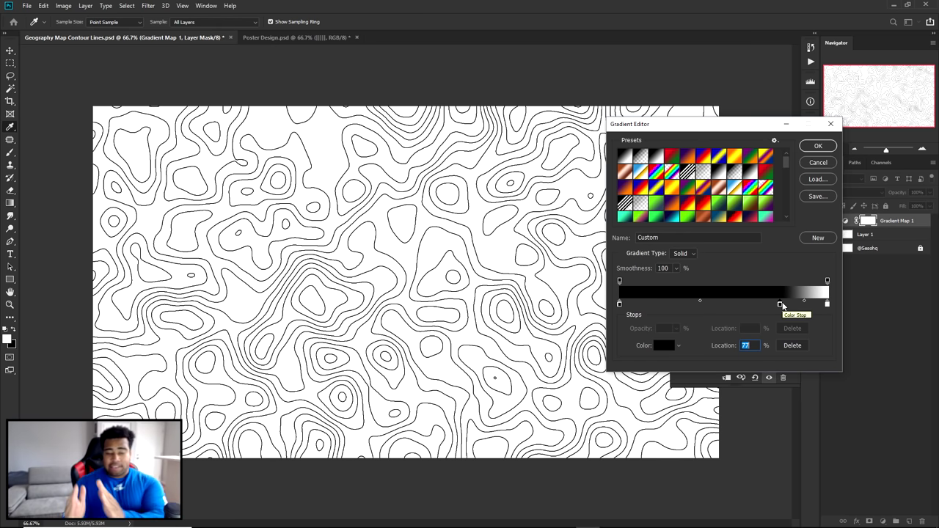
left_click(817, 145)
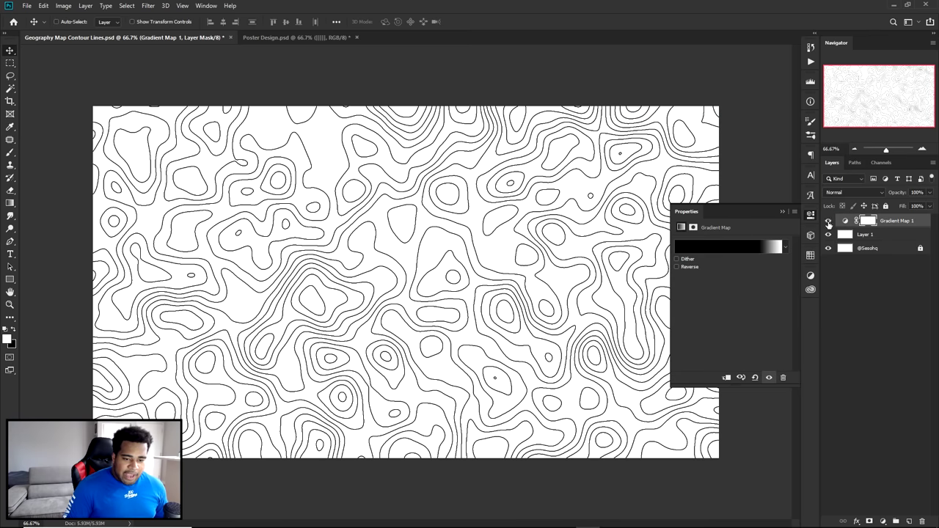
Select Gradient Map 1 and Layer 1 and merge them with Ctrl+E
left_click(829, 221)
left_click(830, 221)
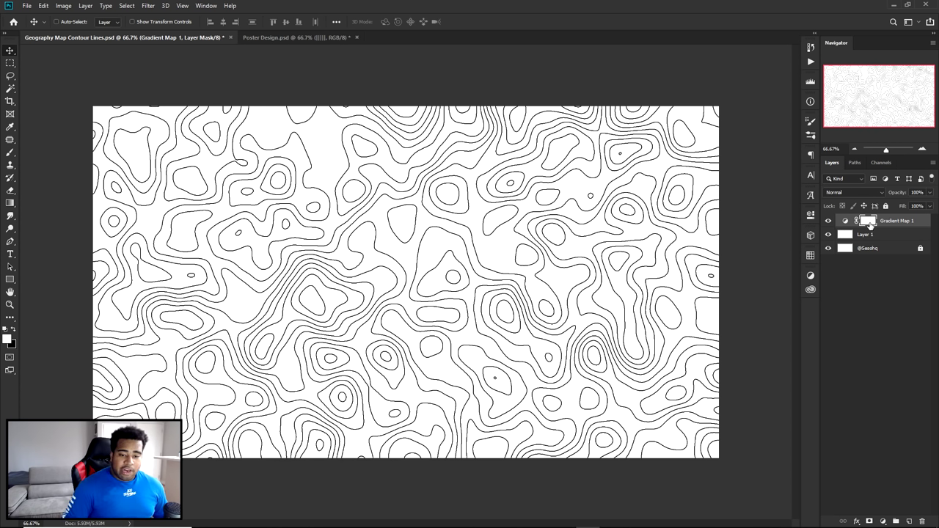
left_click(908, 223)
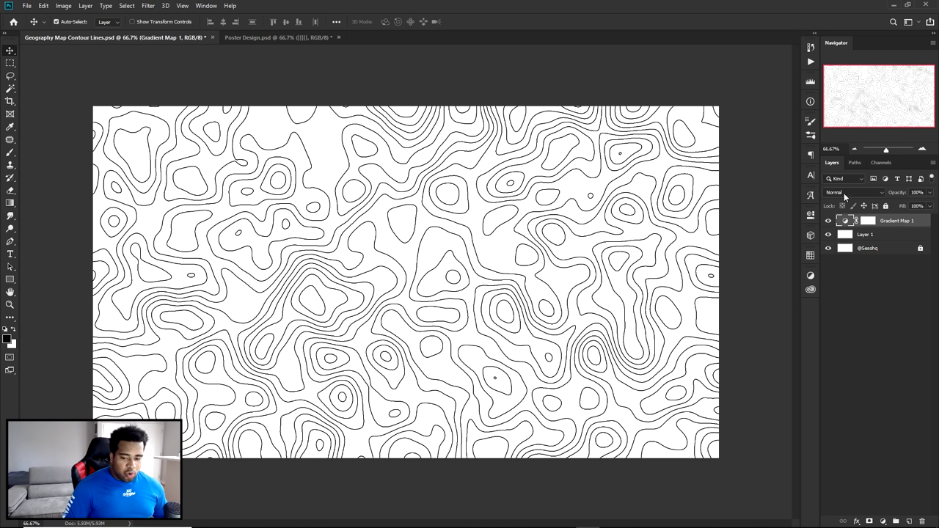
left_click(895, 238)
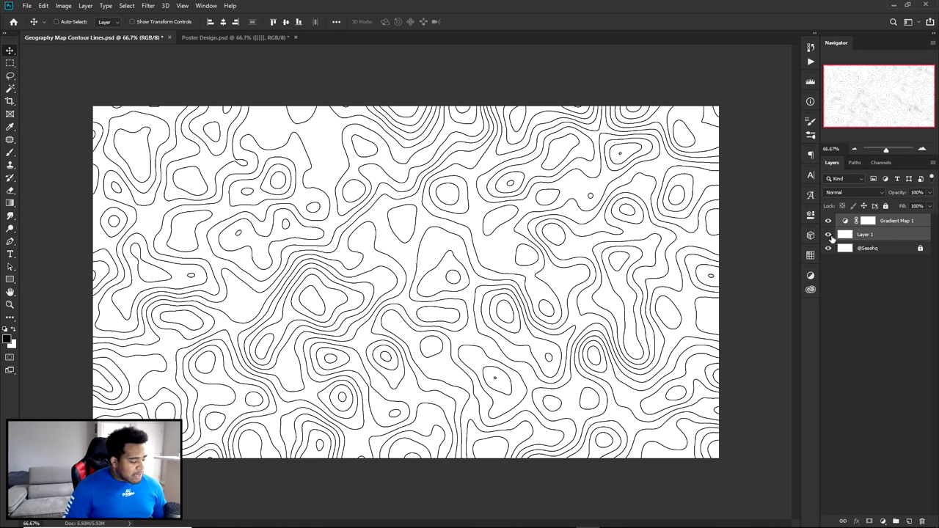
key("ctrl")
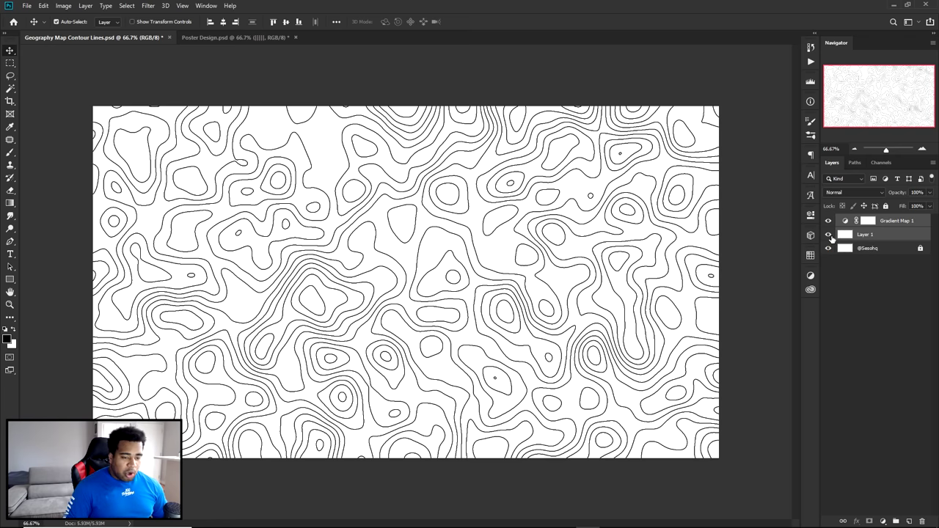
key("ctrl+e")
left_click_drag(709, 216, 608, 185)
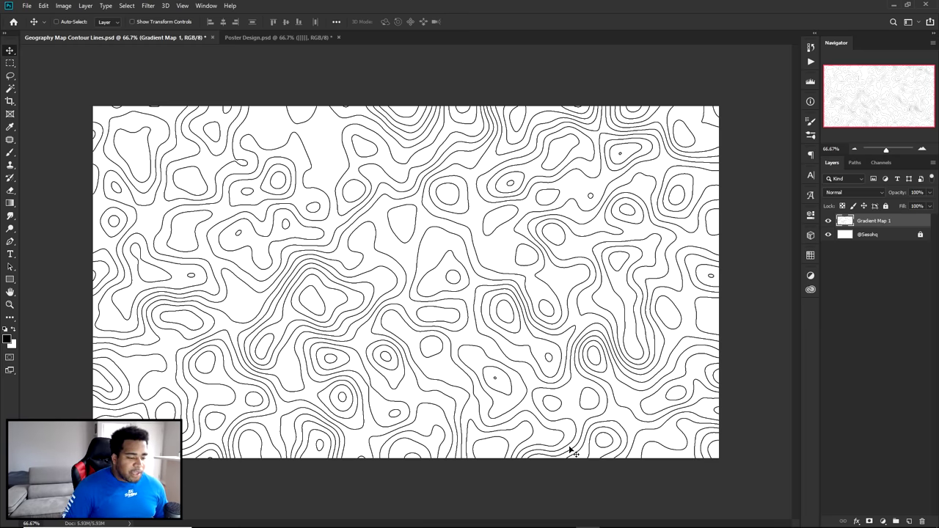
left_click(564, 518)
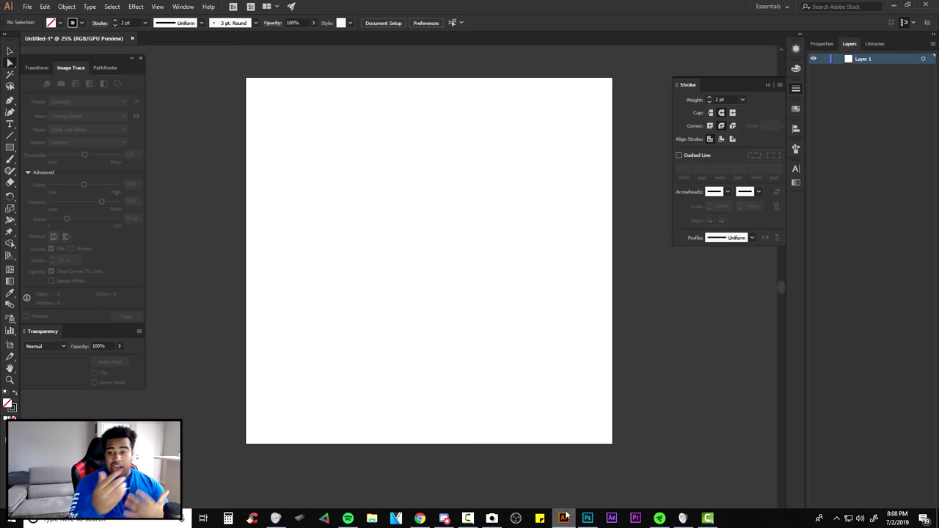
Create a new 1920 × 1080 pt Web document in Illustrator
left_click(27, 7)
left_click(37, 16)
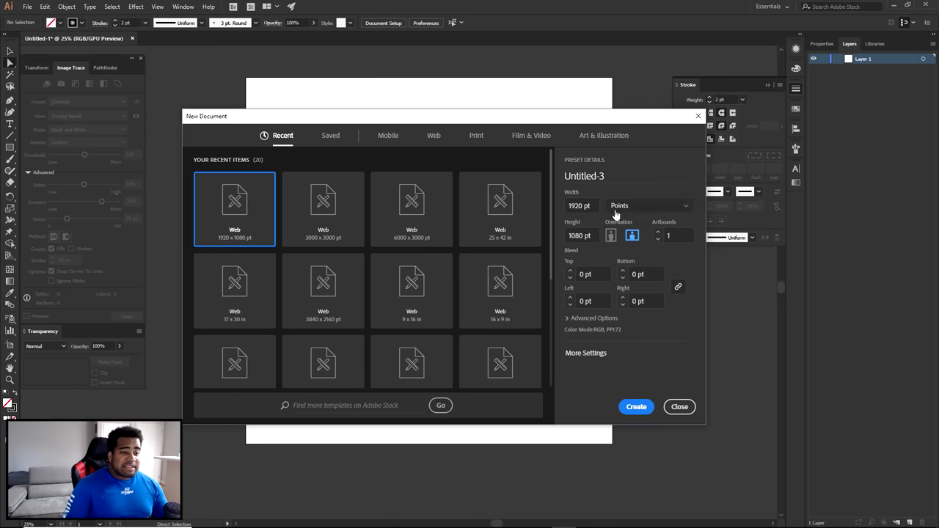
left_click(589, 206)
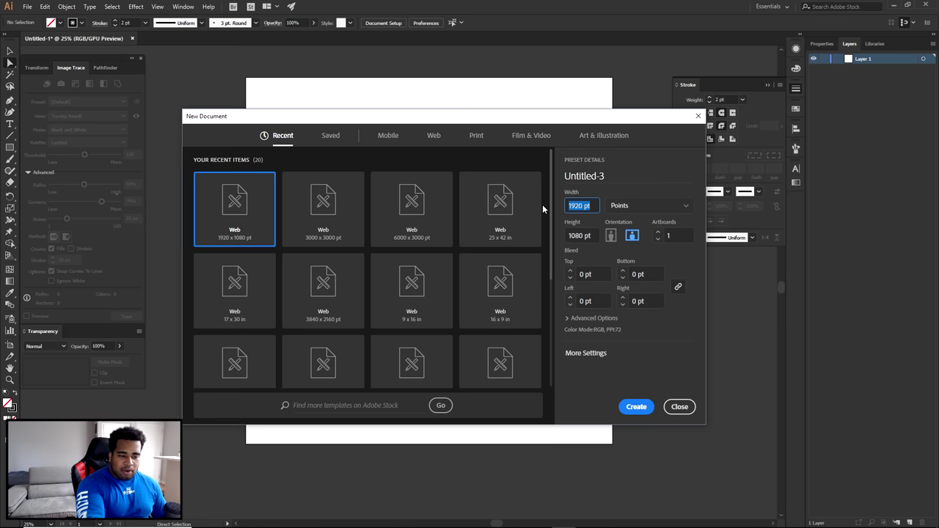
left_click(638, 407)
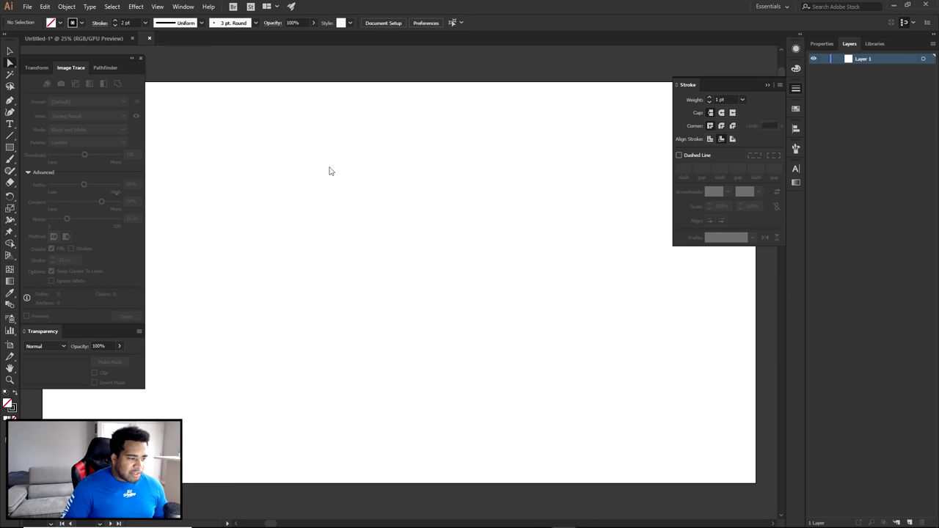
Close Untitled-1 without saving, zoom out on the new artboard, and return to Photoshop
left_click(132, 38)
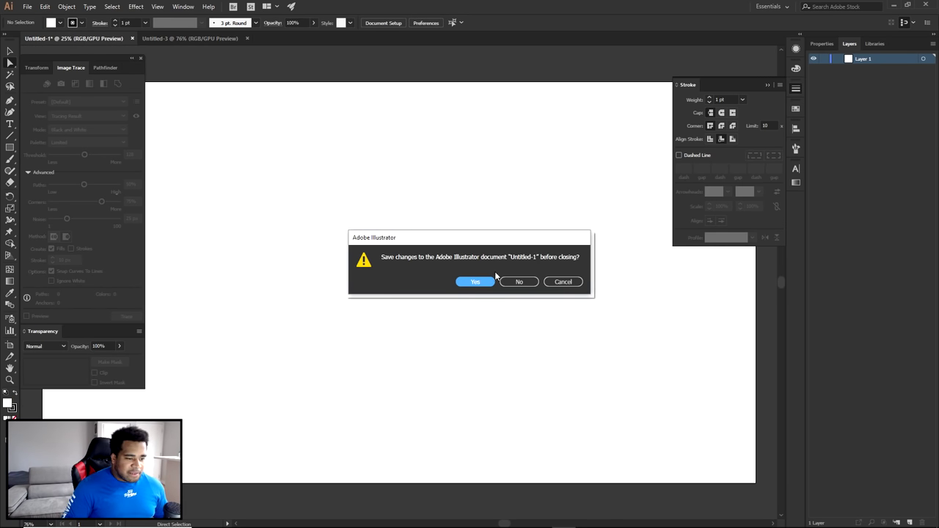
left_click(525, 280)
left_click(796, 89)
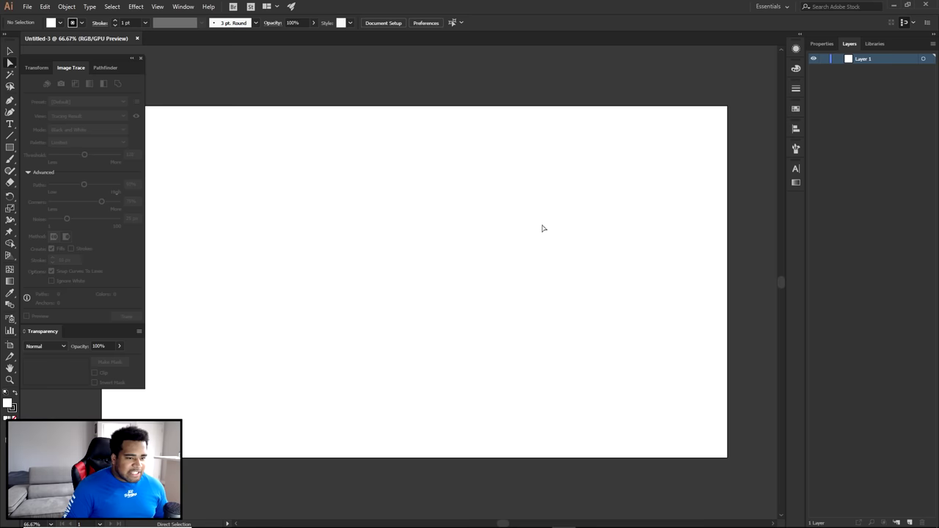
key("ctrl+minus")
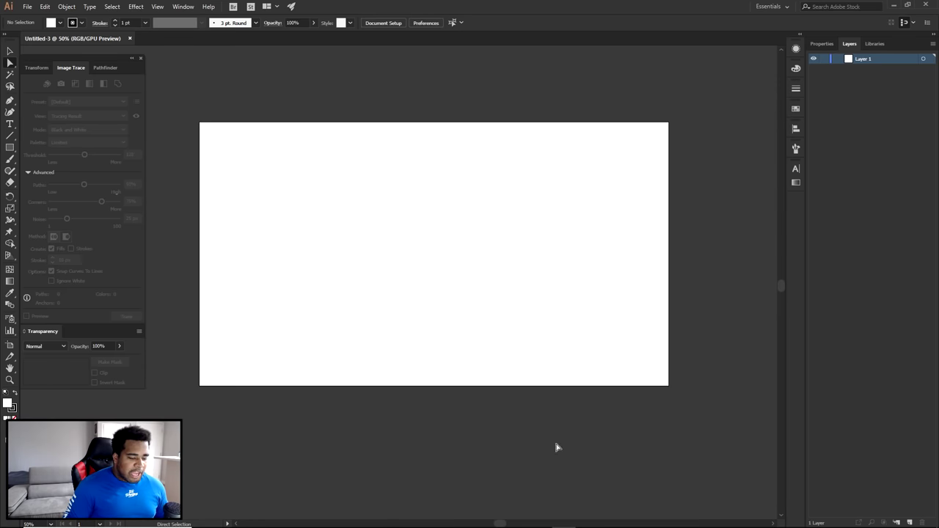
left_click(587, 519)
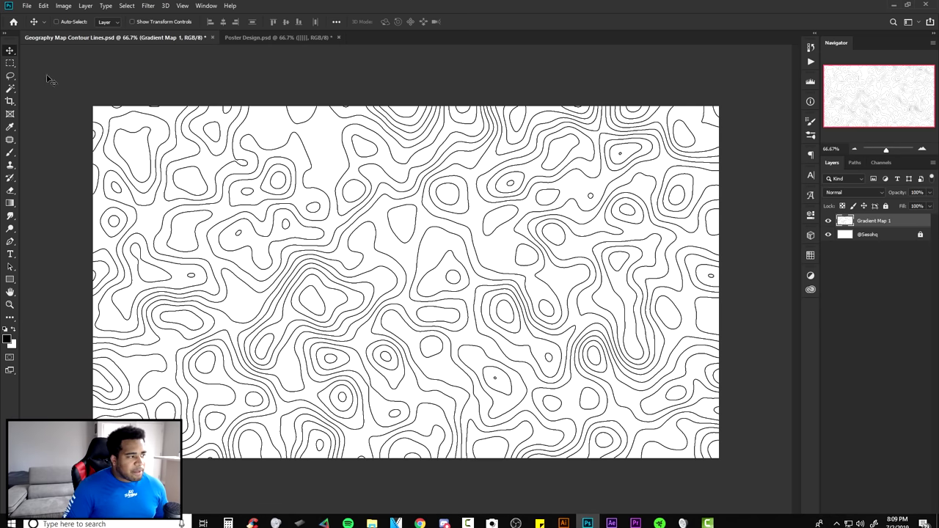
Drag the contour-line Gradient Map image with the Move Tool onto Illustrator's Untitled-3 artboard
right_click(10, 50)
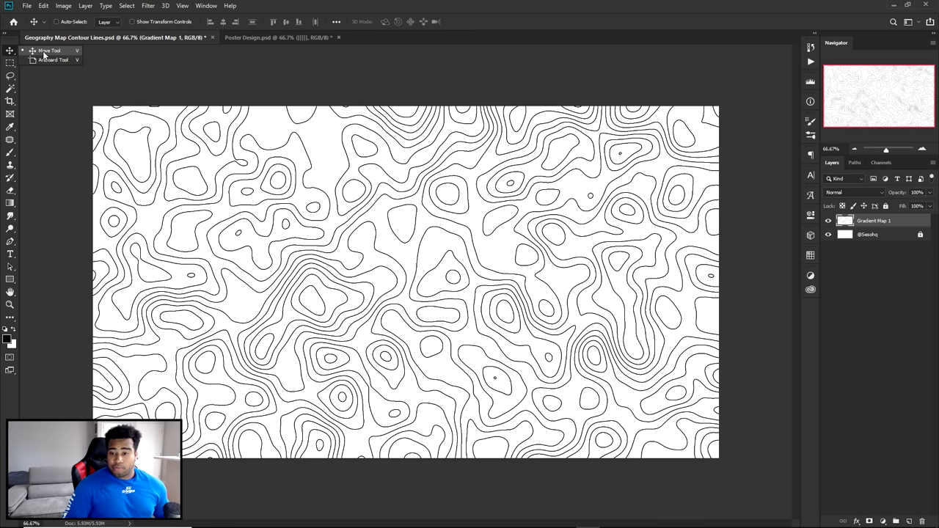
left_click(44, 53)
left_click_drag(564, 220, 569, 513)
left_click(564, 519)
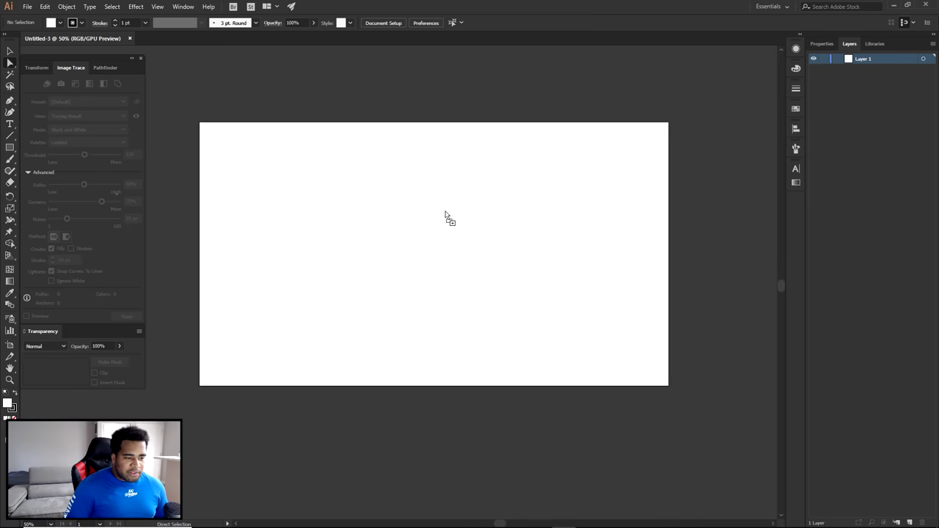
left_click_drag(446, 213, 445, 214)
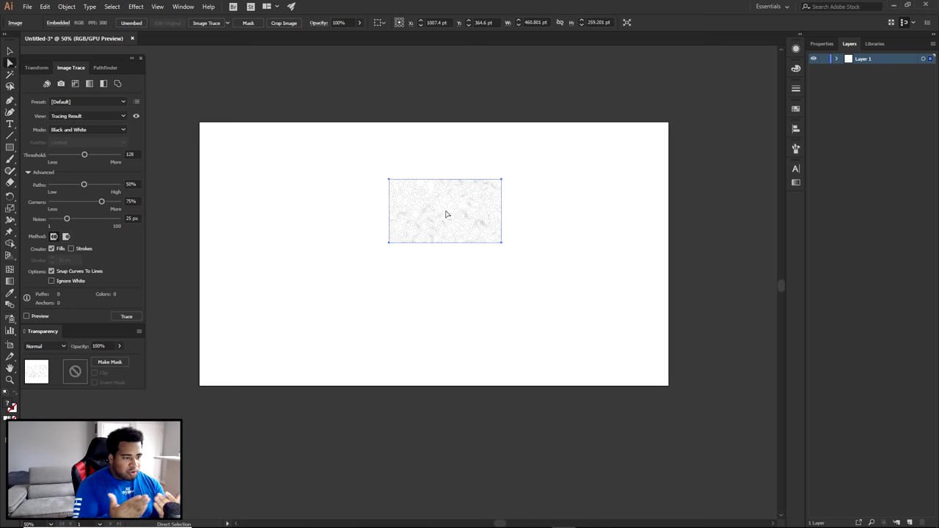
Scale the placed contour image up to about 1800 × 1013 pt so it nearly fills the artboard
left_click_drag(446, 213, 435, 244)
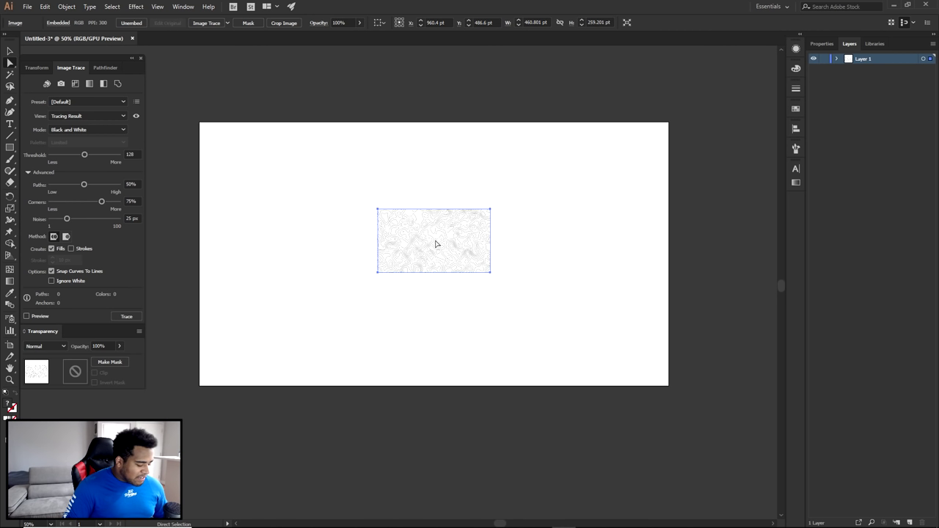
left_click(12, 52)
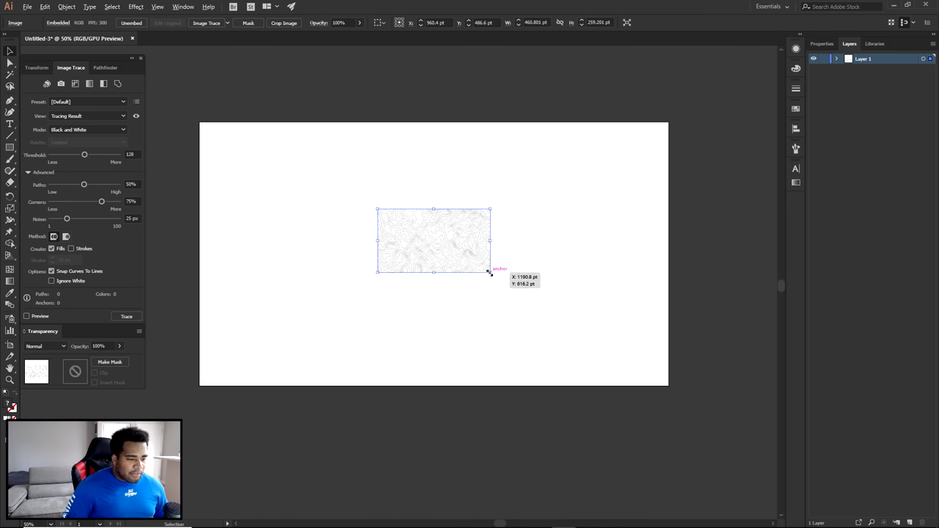
mouse_move(489, 273)
left_mouse_down()
mouse_move(497, 285)
mouse_move(654, 364)
left_mouse_up()
left_click_drag(522, 245, 522, 259)
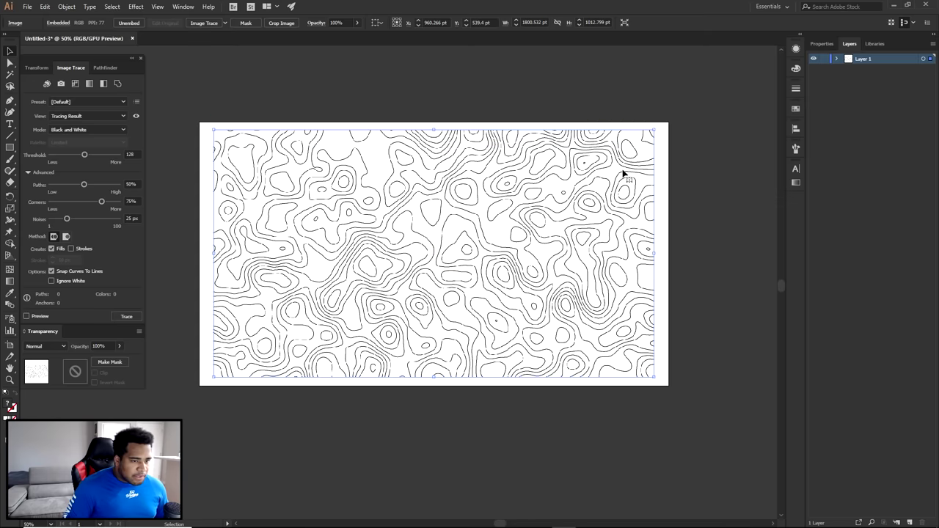
left_click(451, 90)
left_click(415, 183)
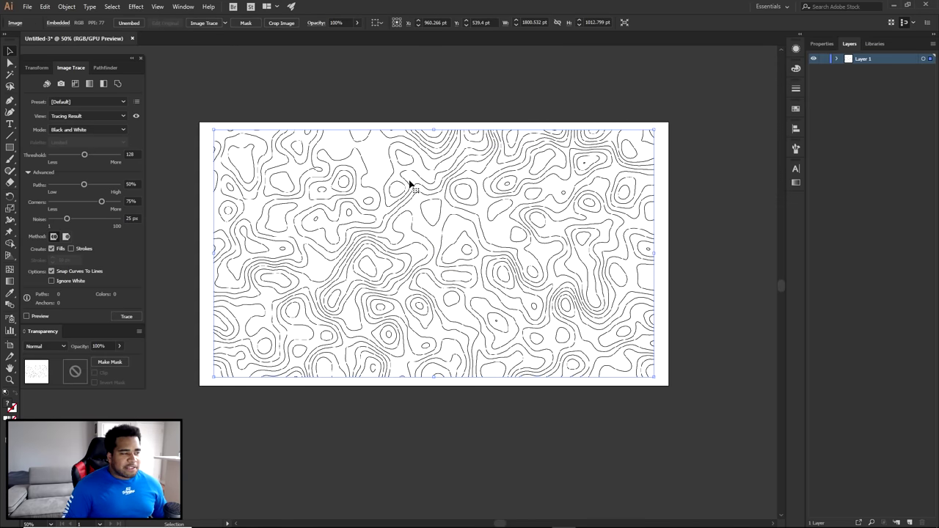
left_click(182, 6)
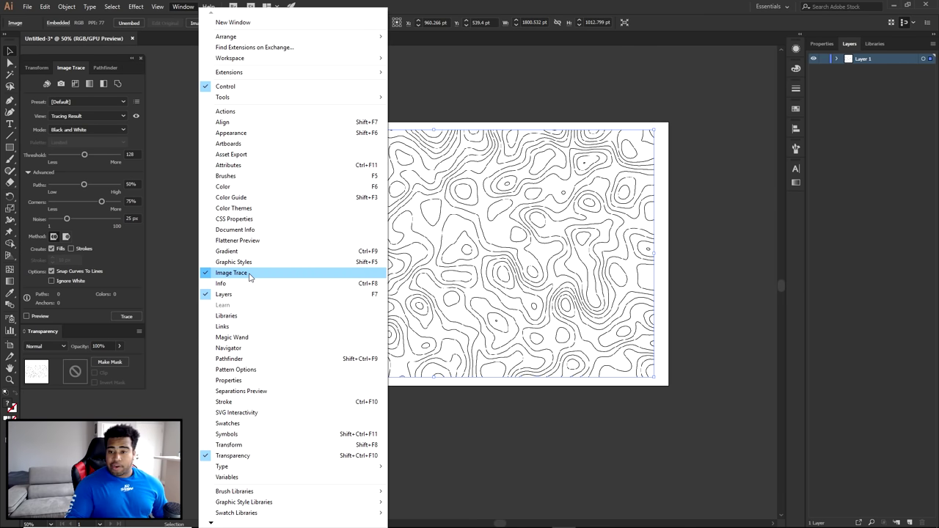
Set the Image Trace threshold to 254
left_click(72, 79)
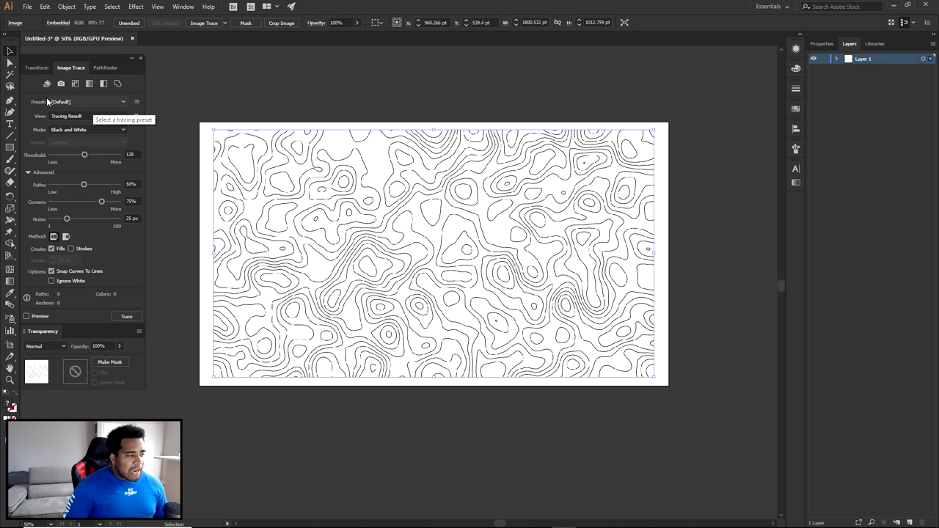
left_click_drag(84, 155, 118, 156)
left_click(129, 154)
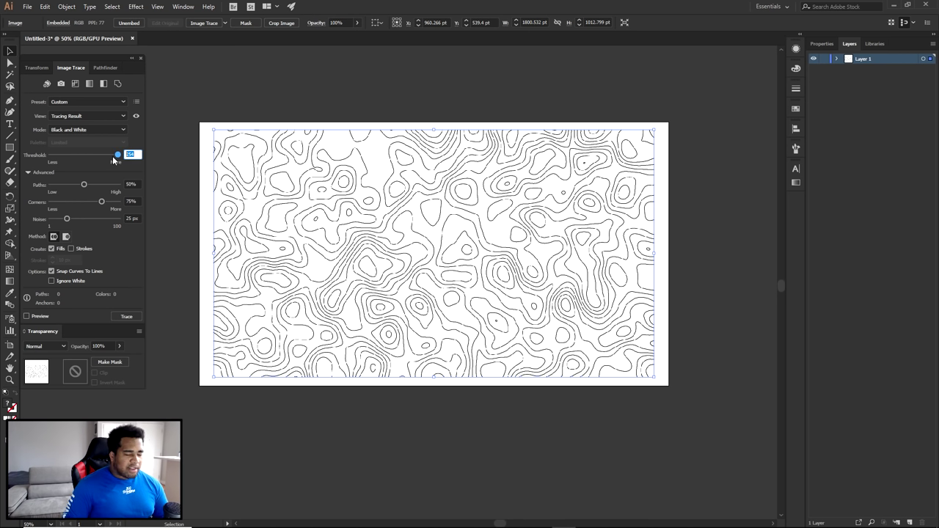
left_click(117, 154)
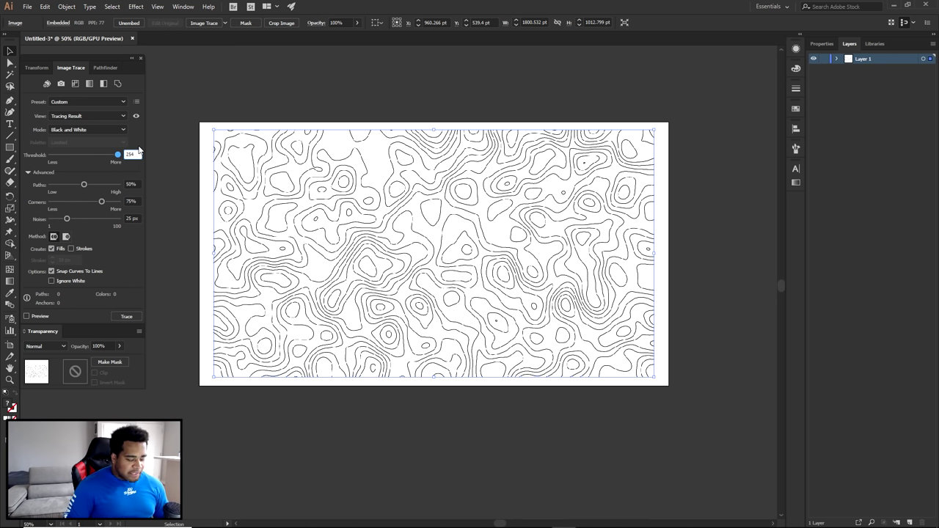
key("Return")
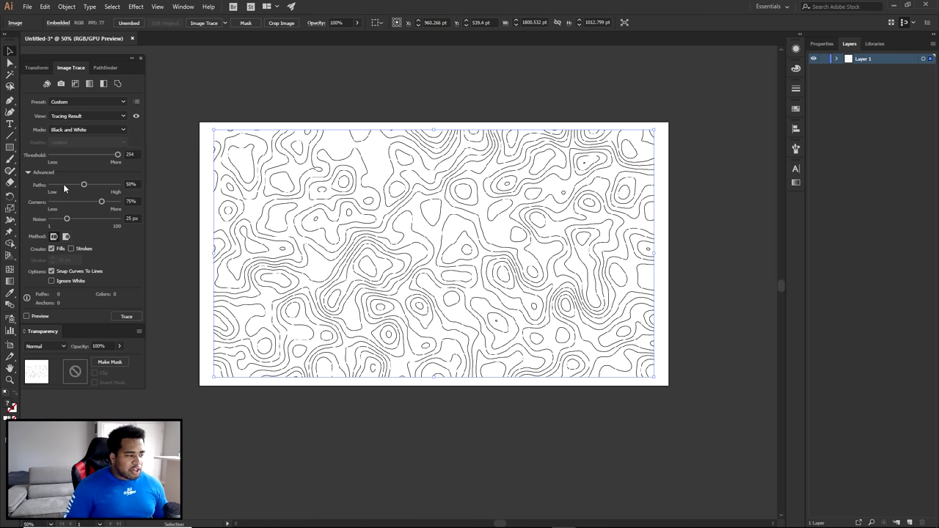
In the advanced trace settings, set Paths to 1%, Corners to 0% and Noise to 1 px
left_click(29, 172)
left_click(28, 172)
left_click(28, 172)
left_click(28, 172)
left_click_drag(83, 184, 30, 185)
left_click_drag(88, 201, 30, 220)
left_click(136, 184)
key("Tab")
key("Tab")
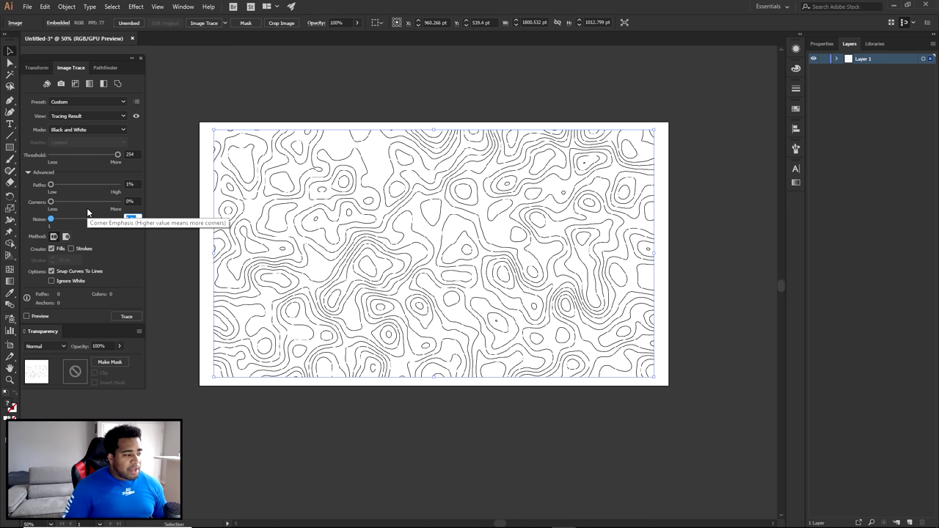
Trace as strokes without fills, turn off Snap Curves, ignore white, and preview the result
left_click(70, 248)
left_click(51, 248)
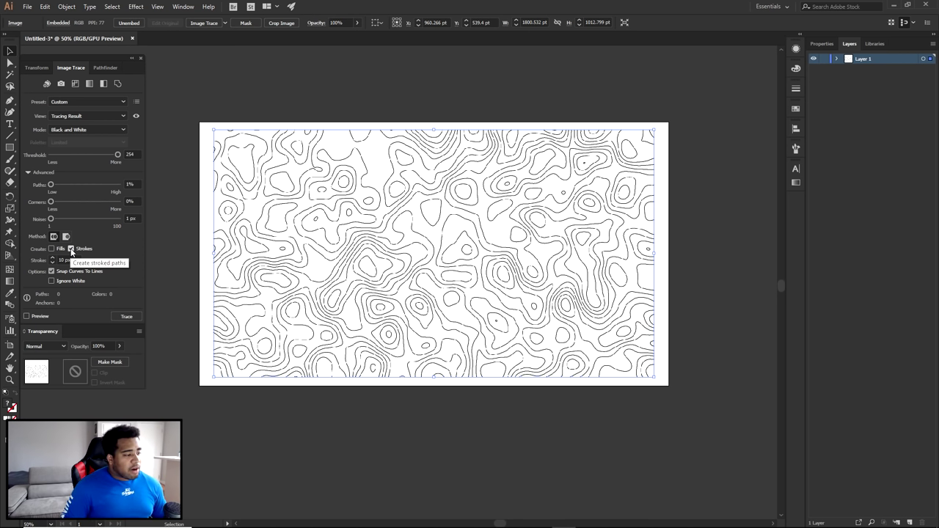
left_click(51, 272)
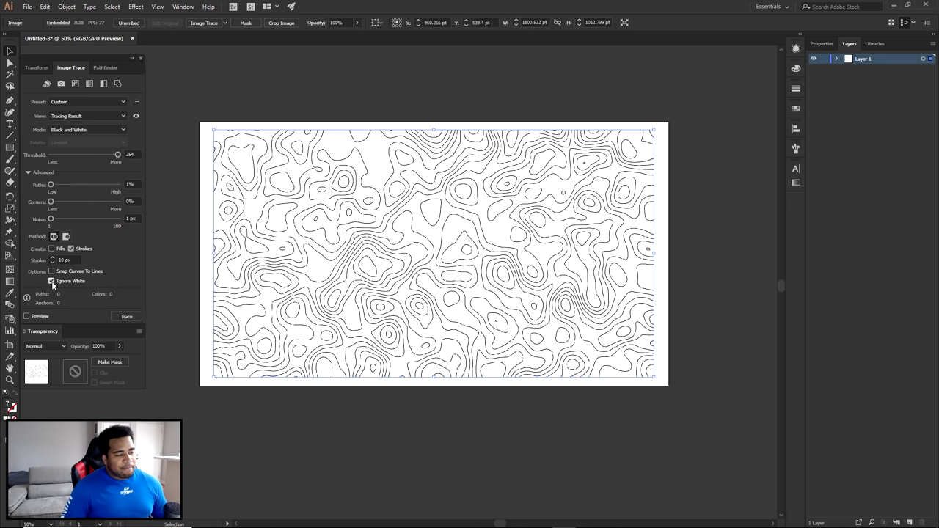
left_click(27, 316)
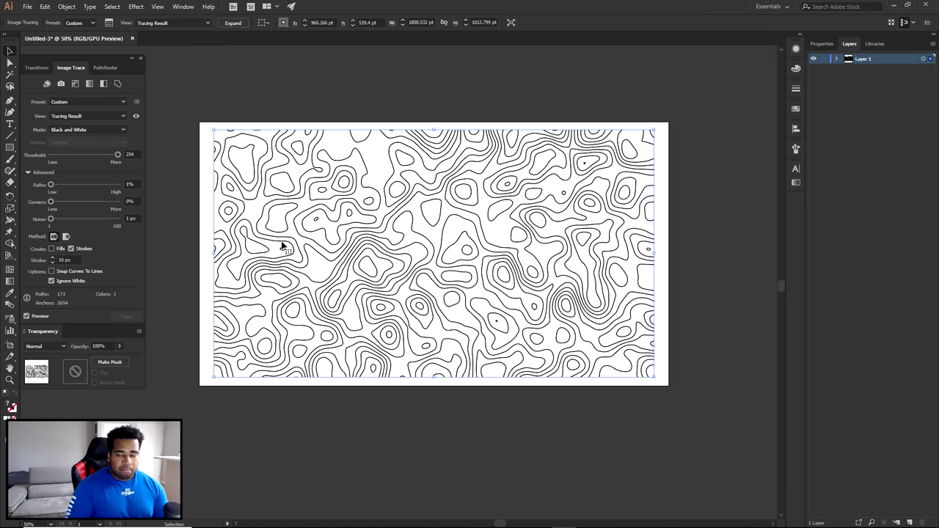
left_click(132, 154)
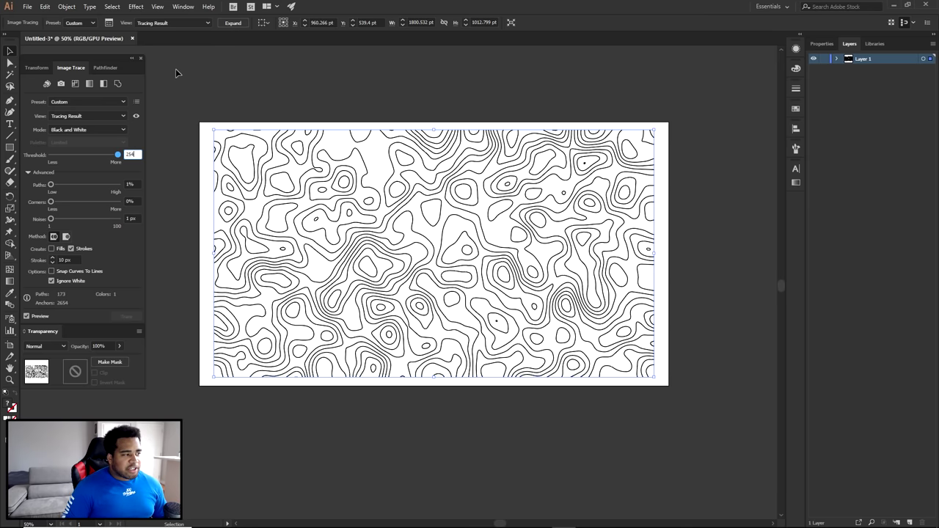
Expand the tracing into paths with Object > Expand, keeping Object and Fill checked
left_click(66, 7)
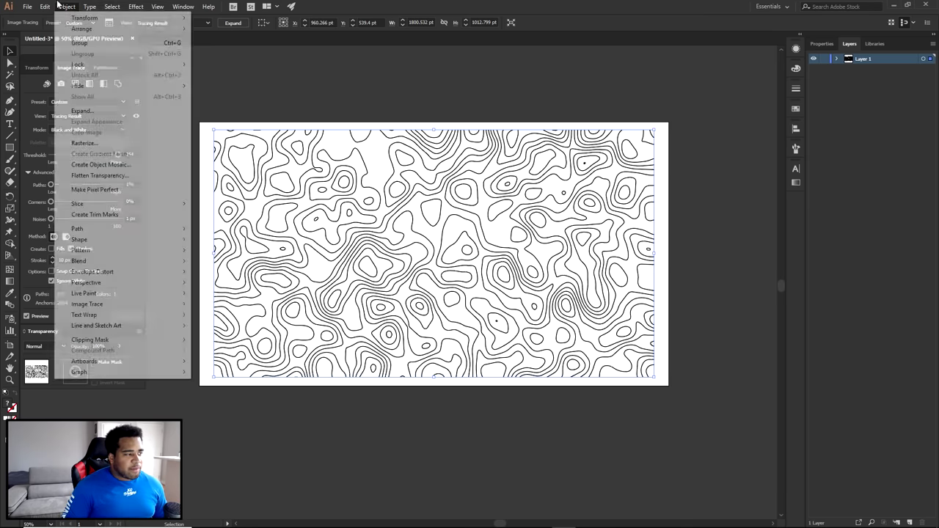
left_click(91, 115)
left_click_drag(404, 125, 470, 167)
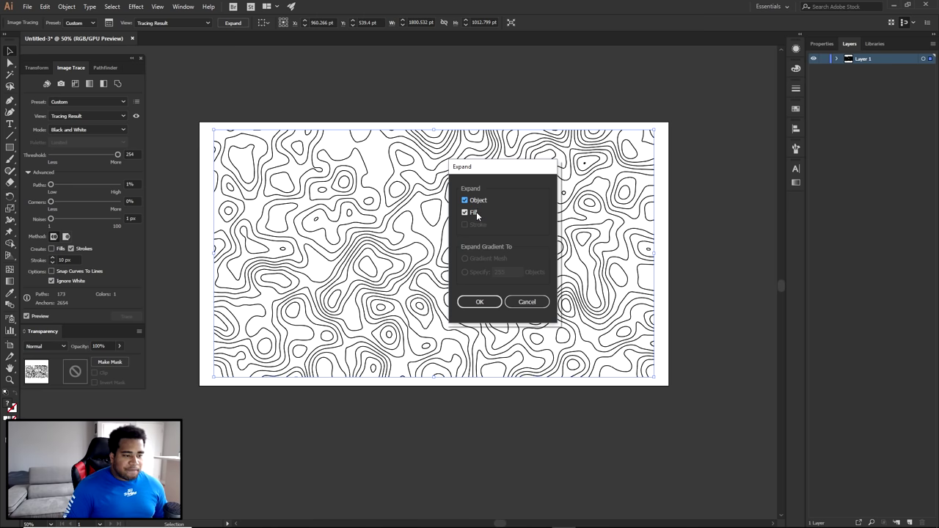
left_click(479, 302)
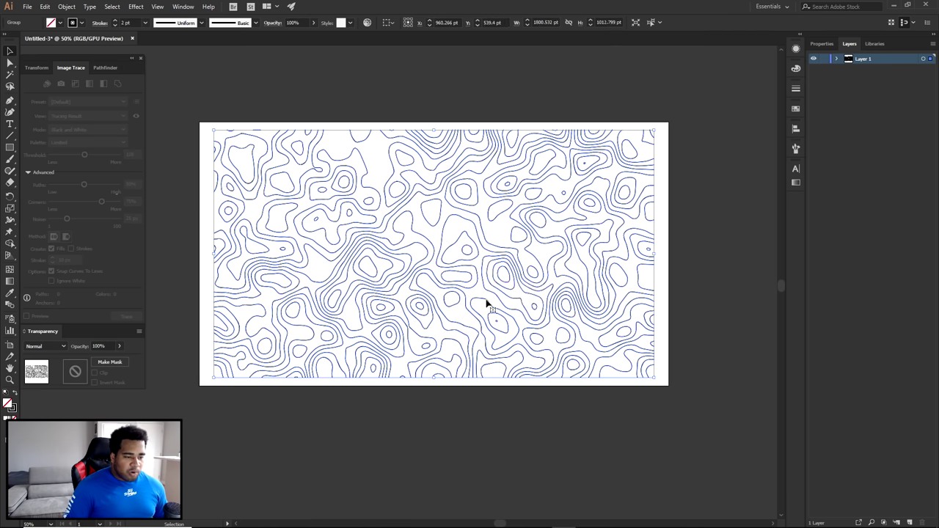
Ungroup the expanded result twice into separate contour paths, then deselect
right_click(391, 163)
left_click(409, 239)
right_click(412, 165)
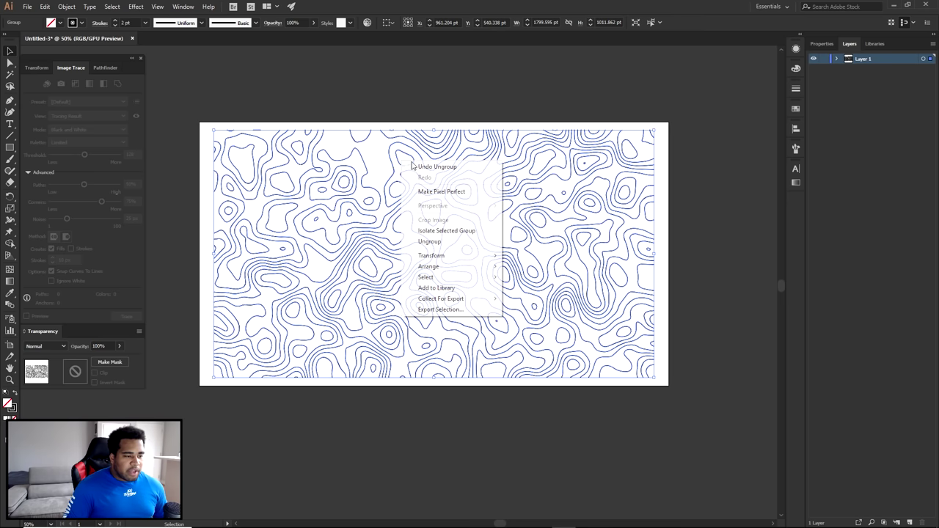
left_click(429, 242)
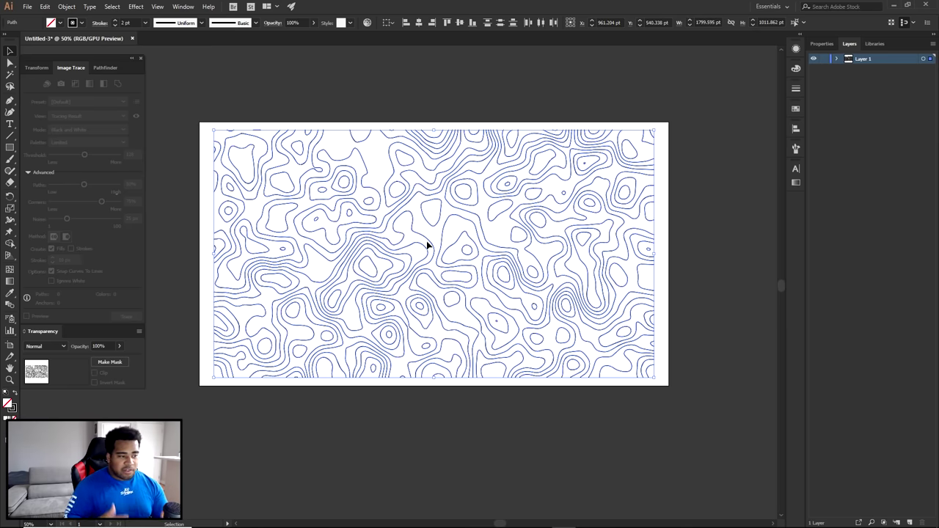
left_click(297, 107)
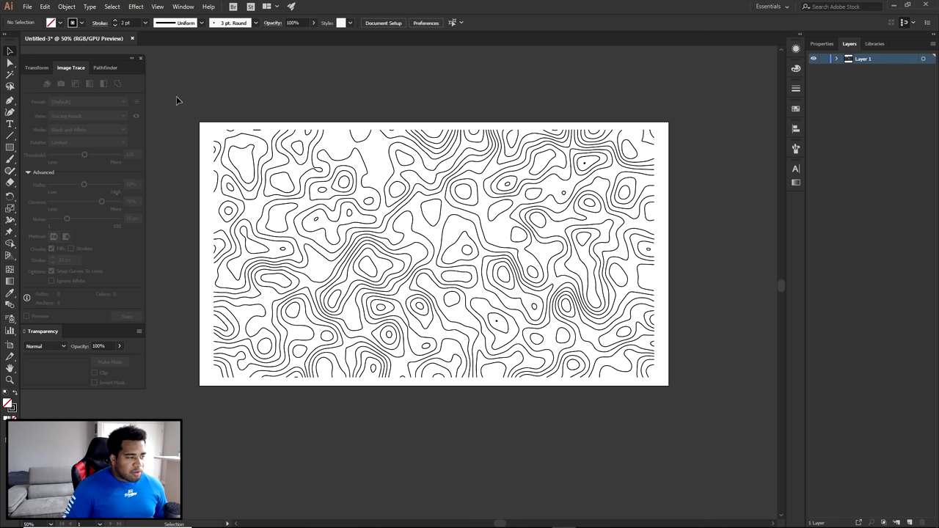
Shift-select seven scattered contour lines across the artboard with the Direct Selection tool
left_click(9, 63)
left_click(59, 65)
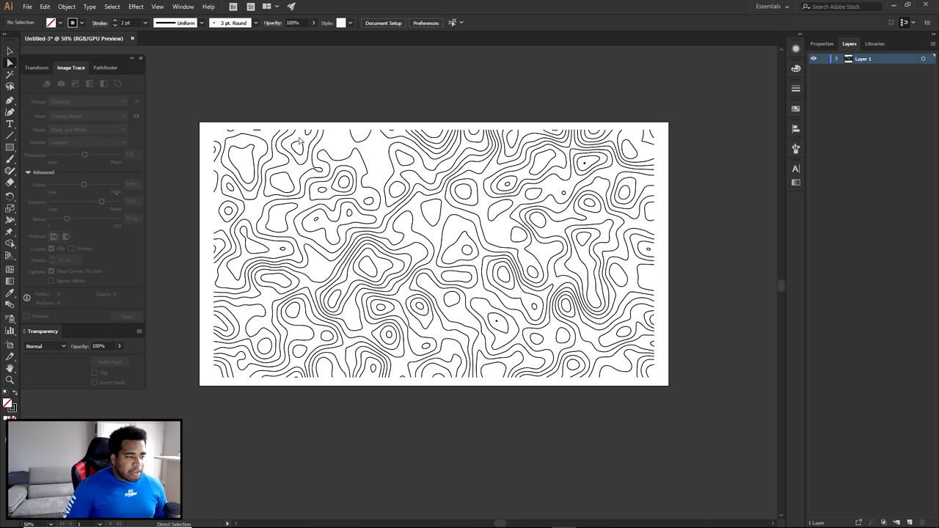
scroll(297, 141, "up", 3)
left_click(296, 145)
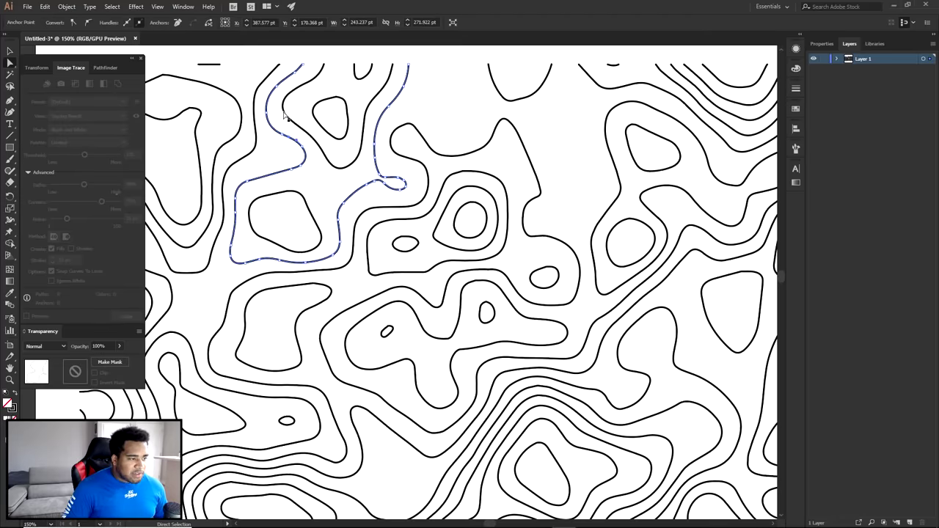
key("ctrl+0")
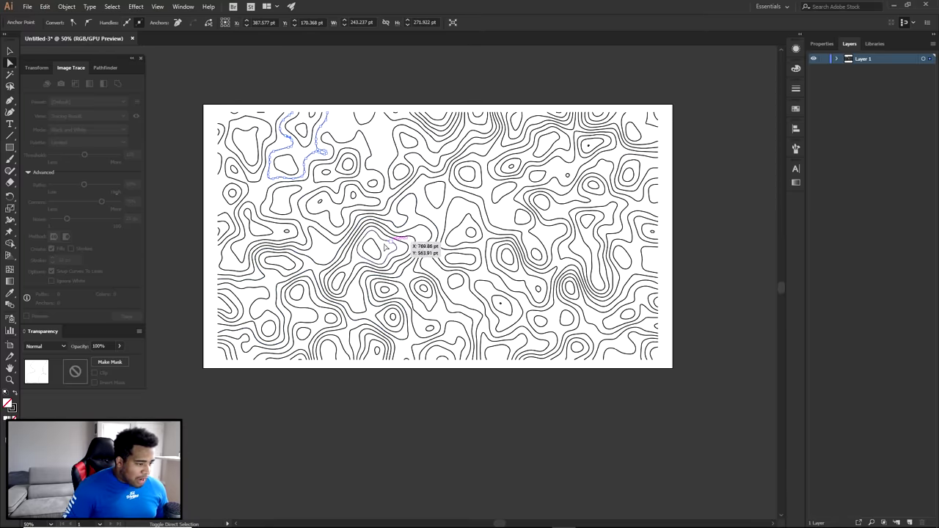
left_click(282, 258, "shift")
left_click(332, 285, "shift")
left_click(513, 311, "shift")
left_click(571, 288, "shift")
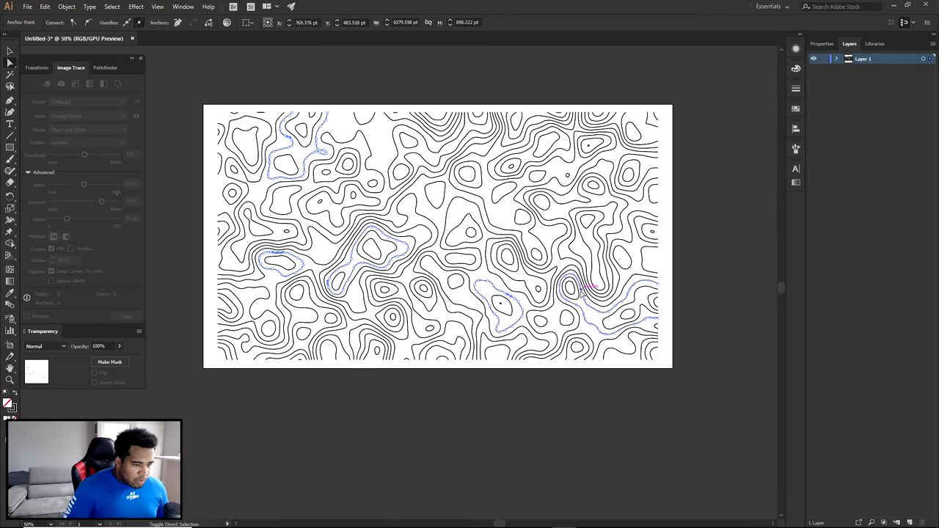
left_click(571, 150, "shift")
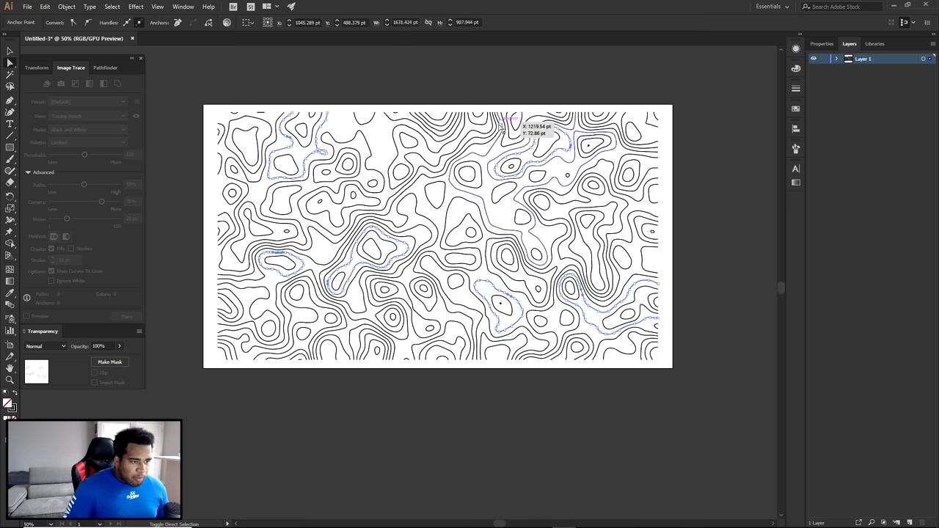
left_click(632, 150, "shift")
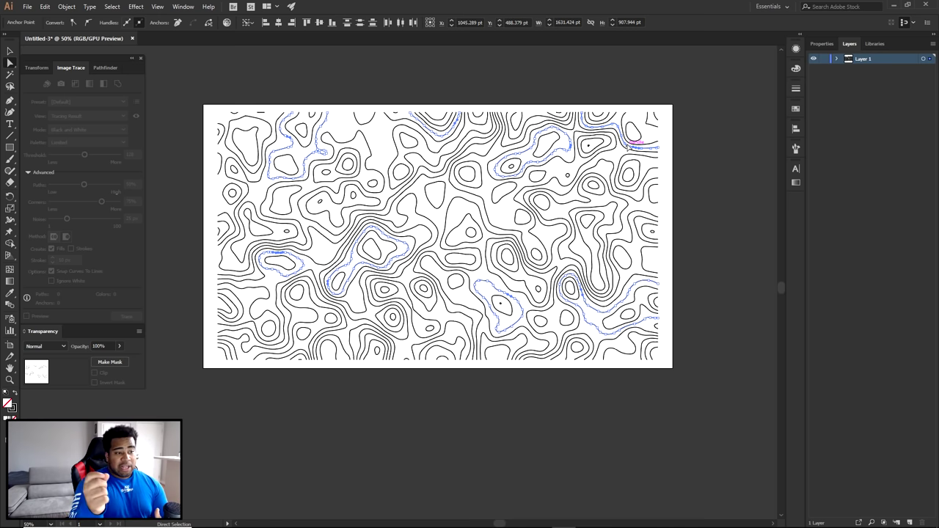
left_click(183, 7)
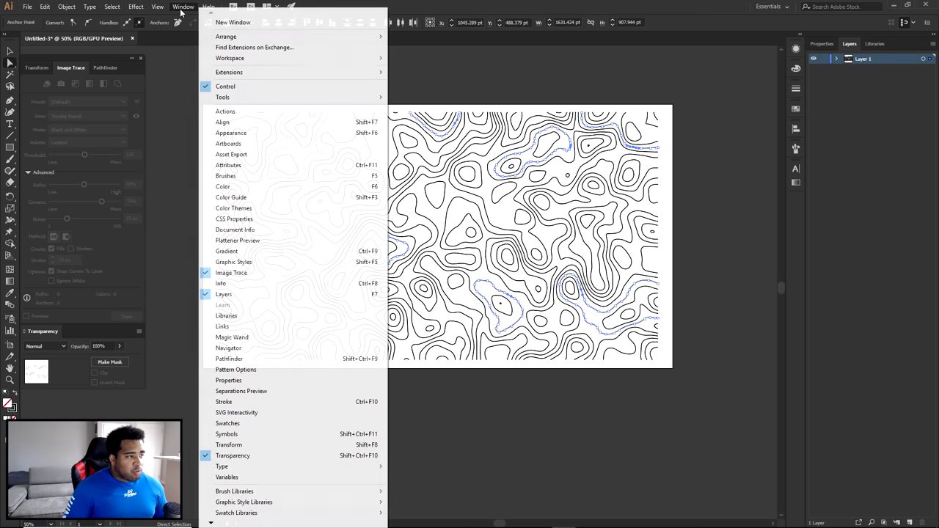
Give the selected contour lines a 6 pt stroke weight in the Stroke panel
left_click(227, 402)
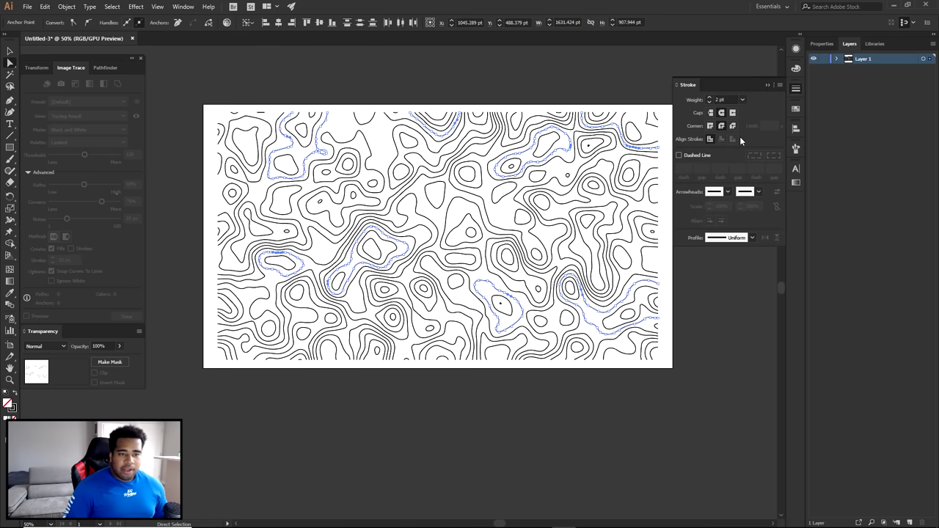
double_click(722, 99)
type("6")
key("Return")
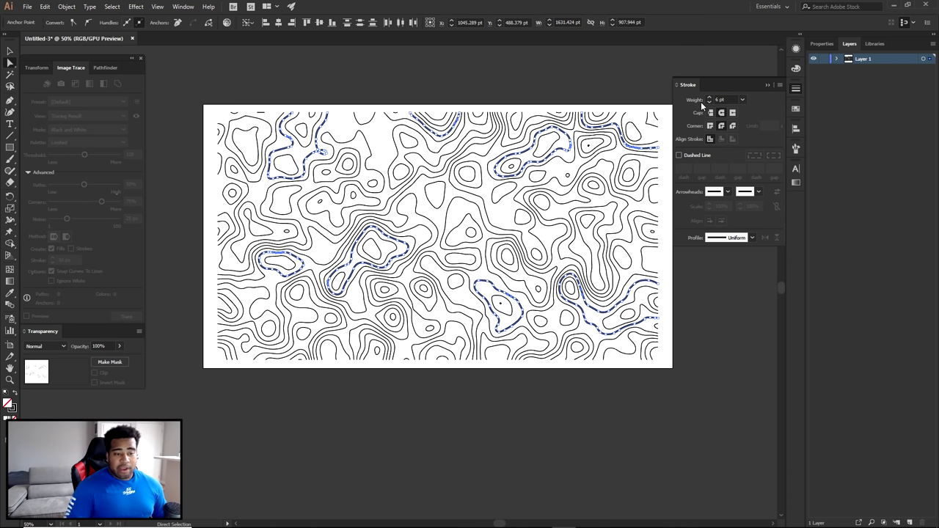
left_click(565, 93)
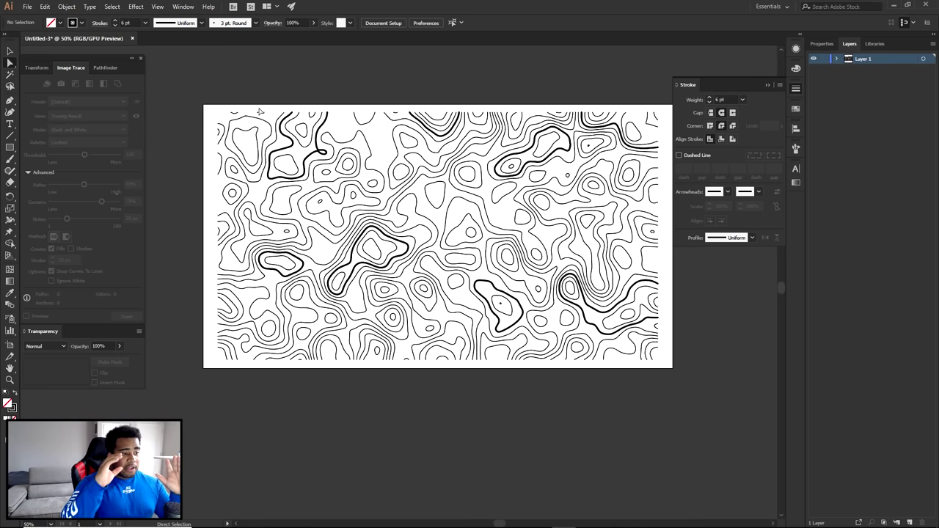
key("ctrl+a")
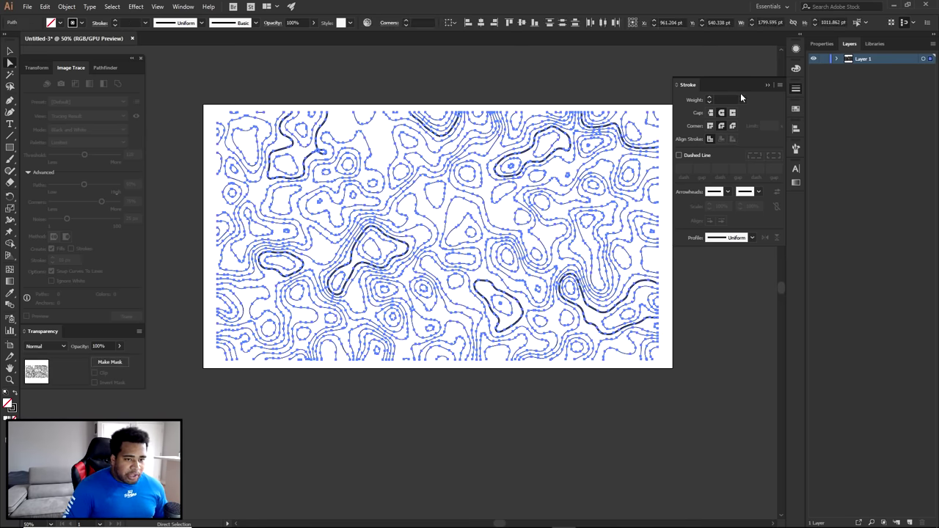
Thin every contour line to a 1.2 pt stroke
left_click(719, 99)
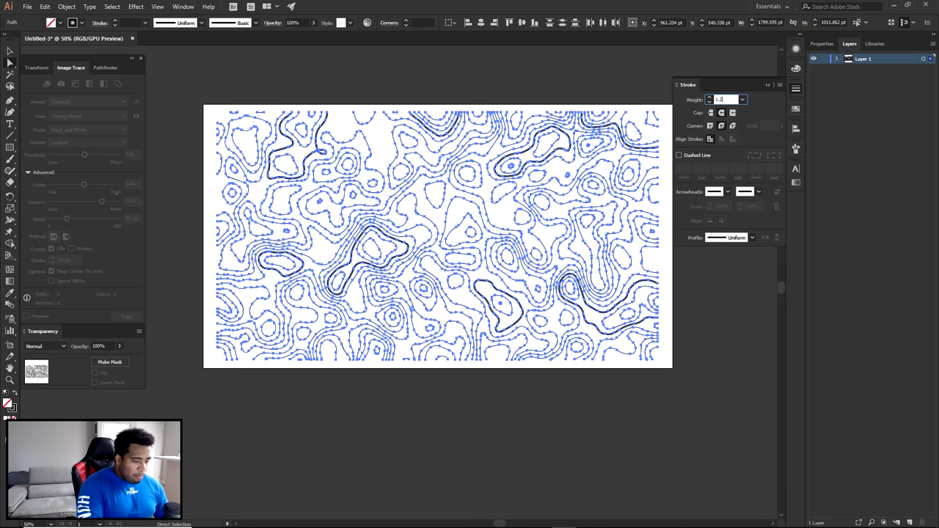
type("1.2")
key("Return")
left_click(612, 71)
Select four long winding contour lines and give them a 4 pt stroke
left_click(310, 163)
left_click(443, 294, "shift")
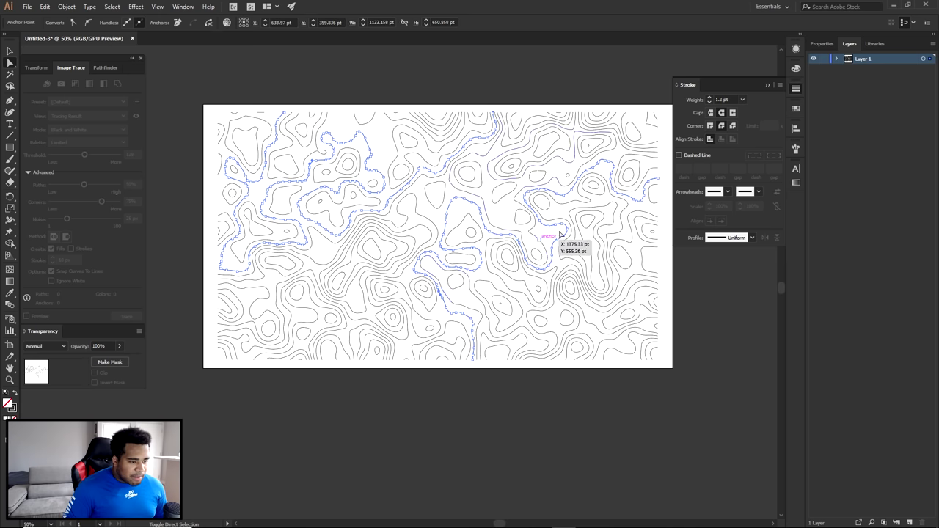
left_click(596, 298, "shift")
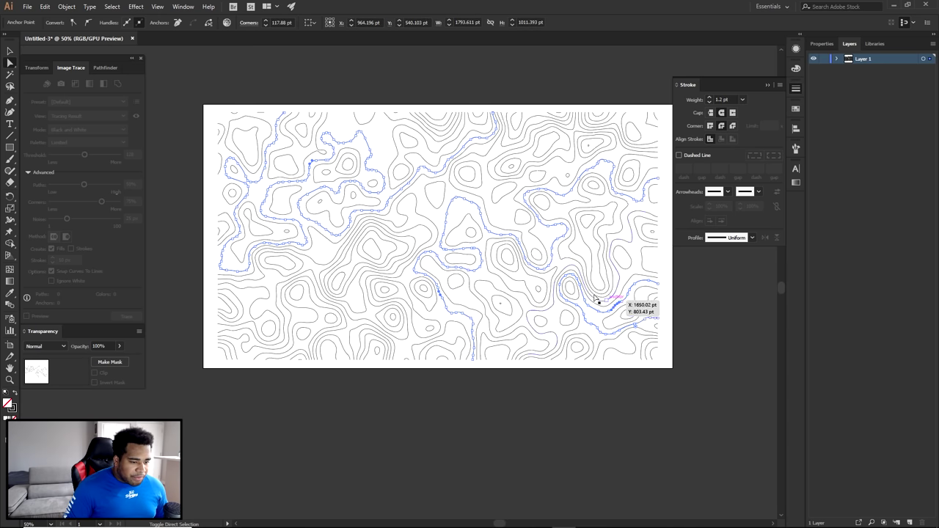
left_click(289, 329, "shift")
left_click(730, 100)
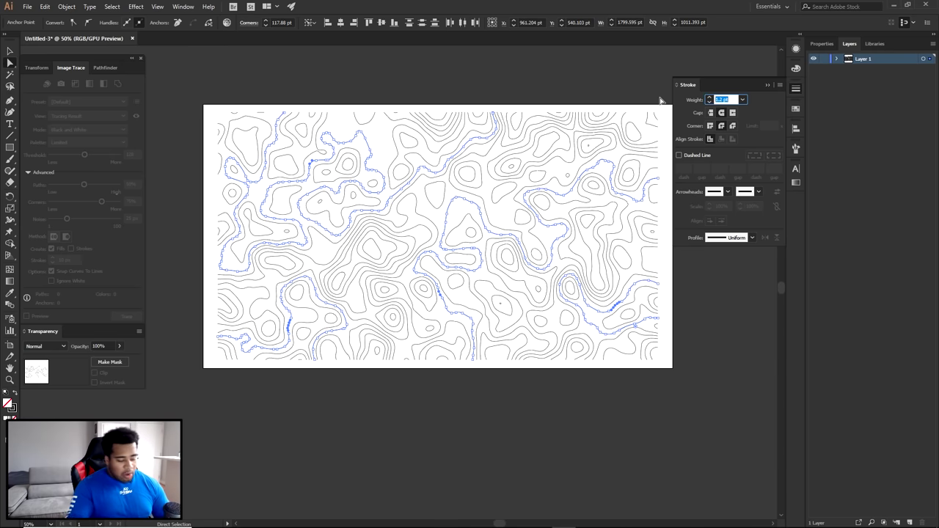
type("4")
key("Return")
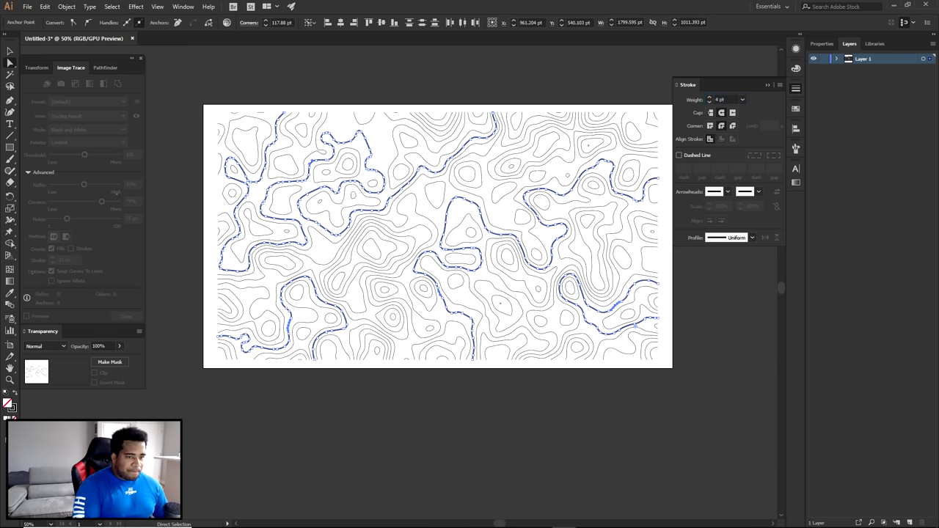
left_click(513, 80)
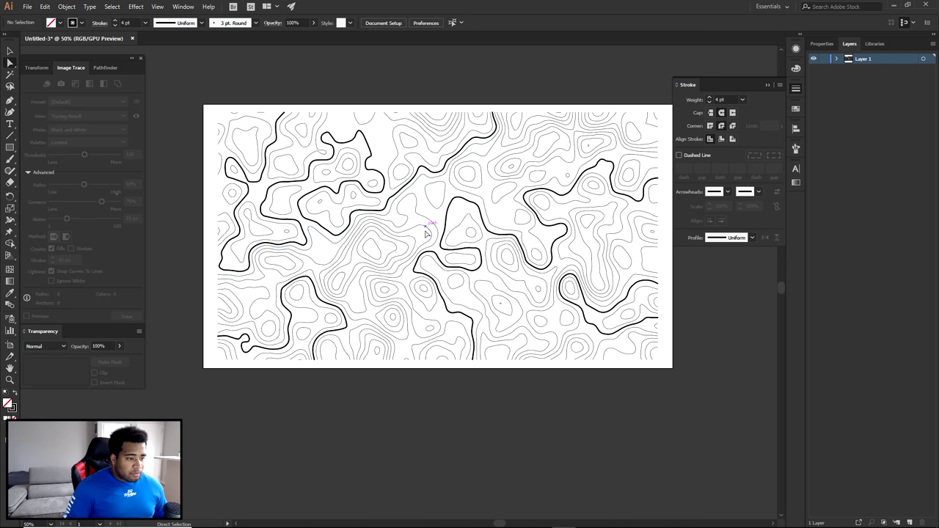
scroll(460, 242, "up", 3)
Make a central contour line dashed with 20 pt dash lengths
left_click(475, 236)
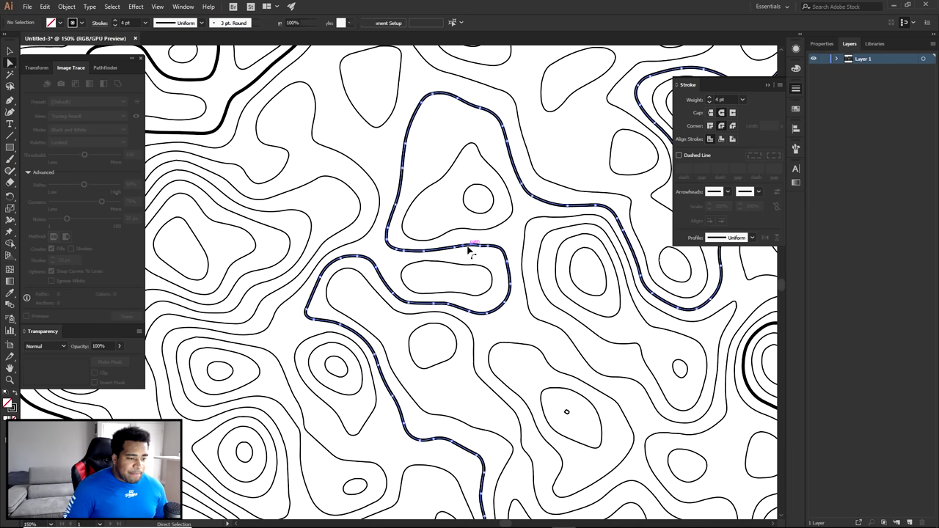
left_click_drag(477, 242, 345, 174)
left_click(679, 156)
key("ctrl+minus")
key("ctrl+minus")
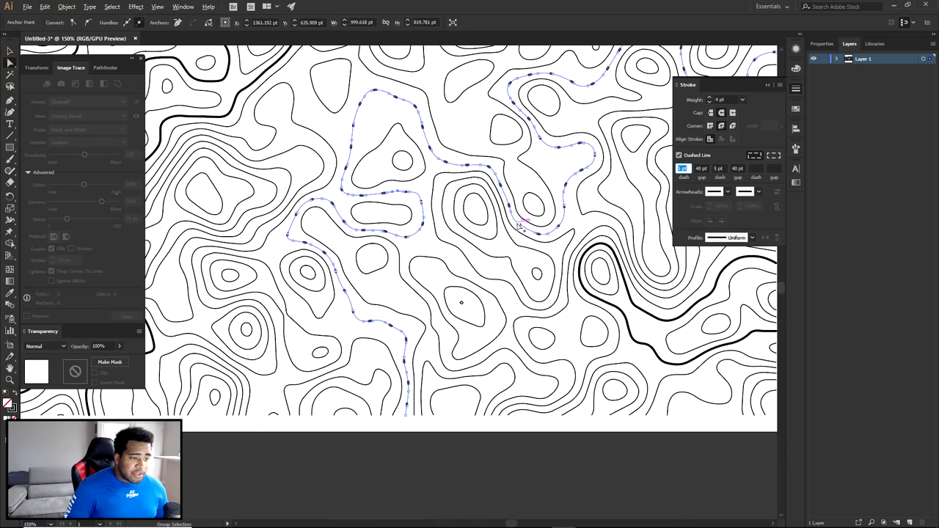
key("ctrl+plus")
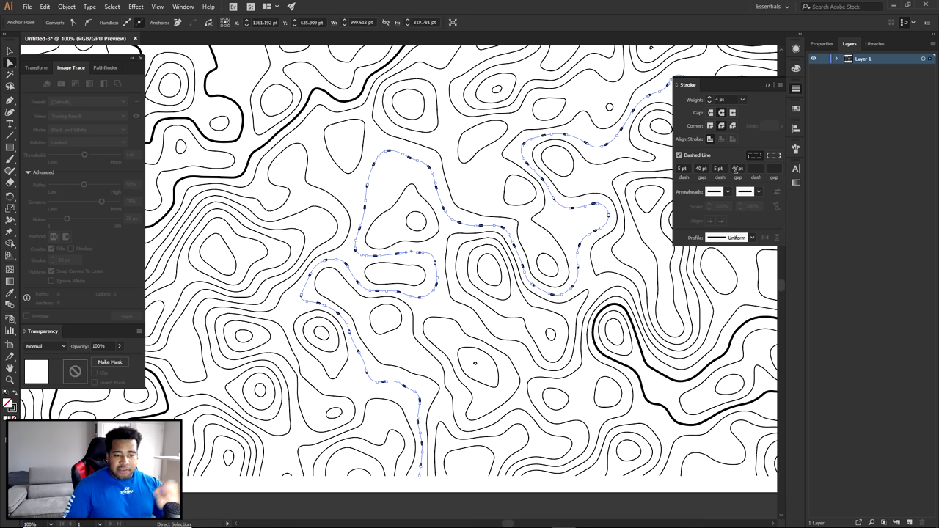
left_click(683, 168)
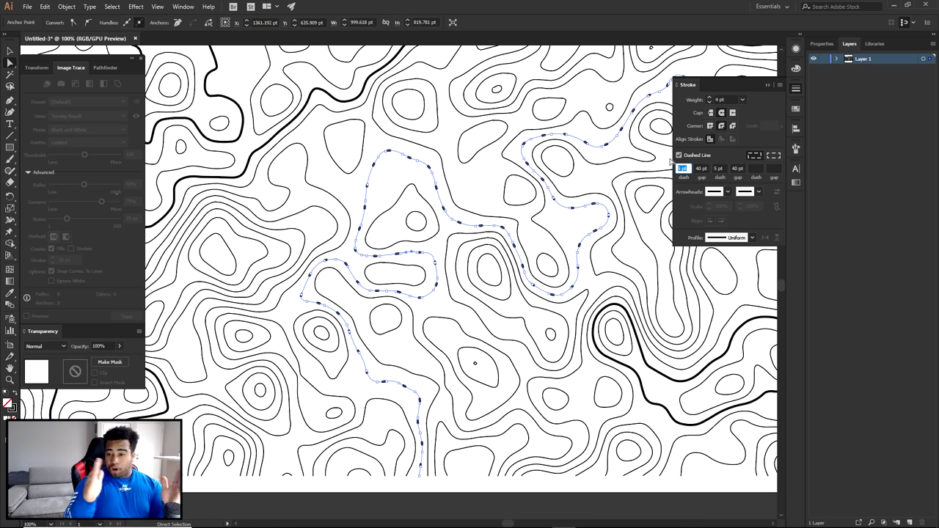
type("20")
left_click(719, 168)
type("20")
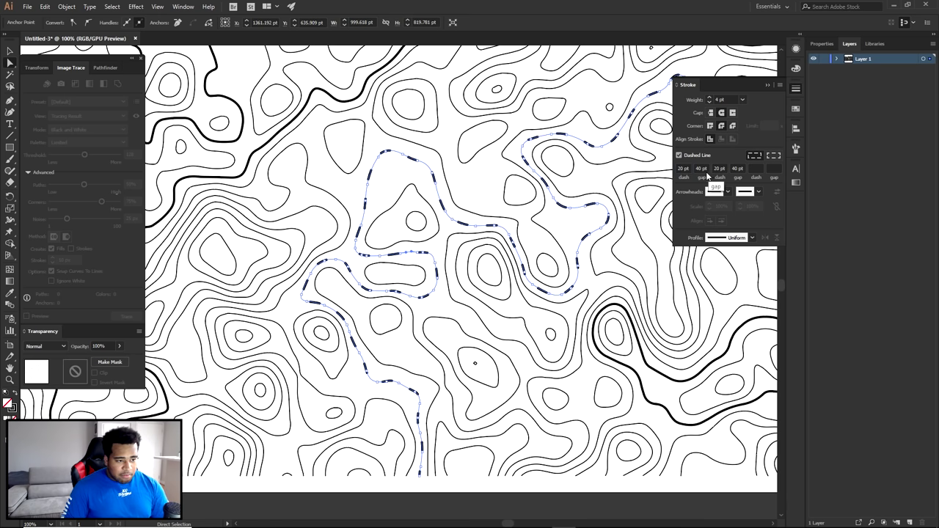
left_click(604, 174)
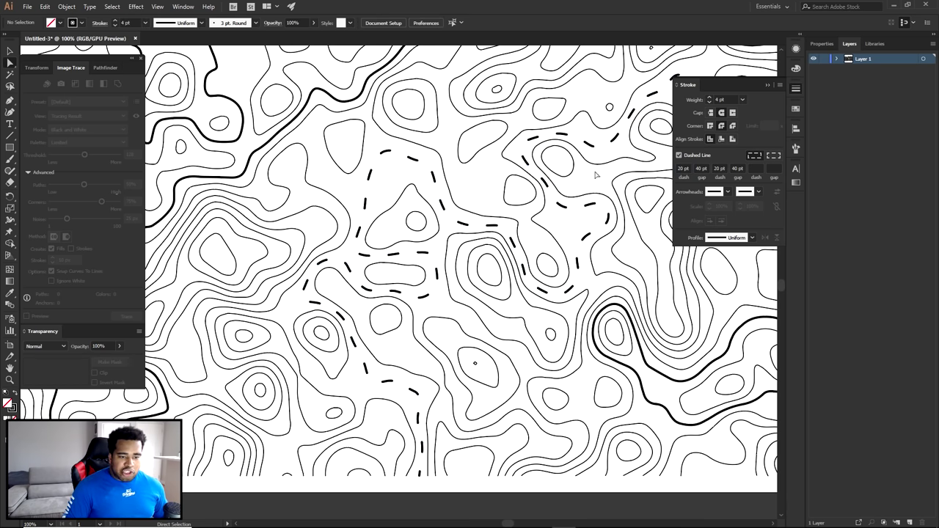
Set the final dash gap to 20 pt, giving alternating 40 pt and 20 pt gaps
left_click(739, 168)
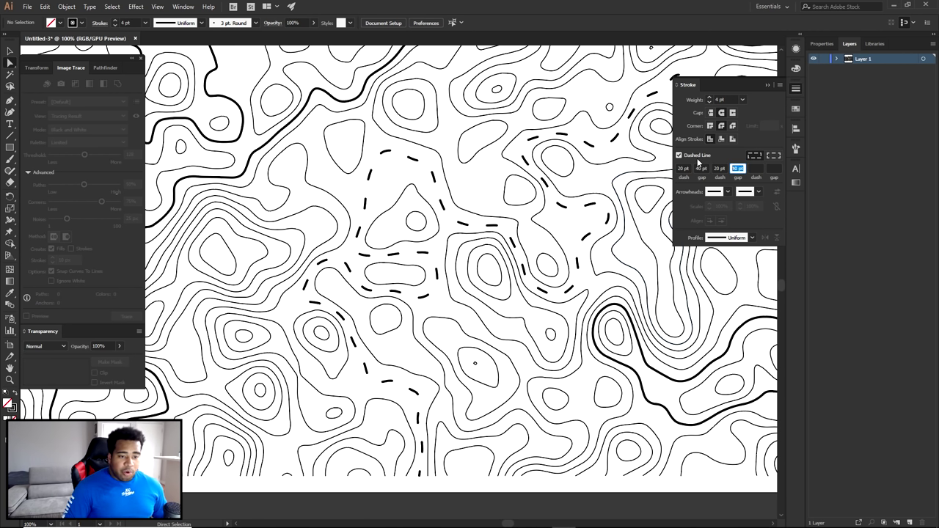
type("20")
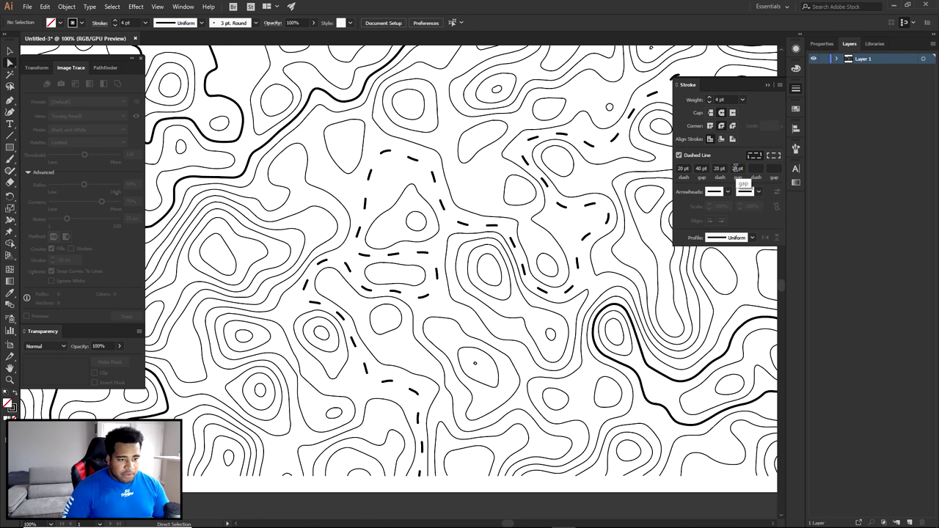
left_click(577, 140)
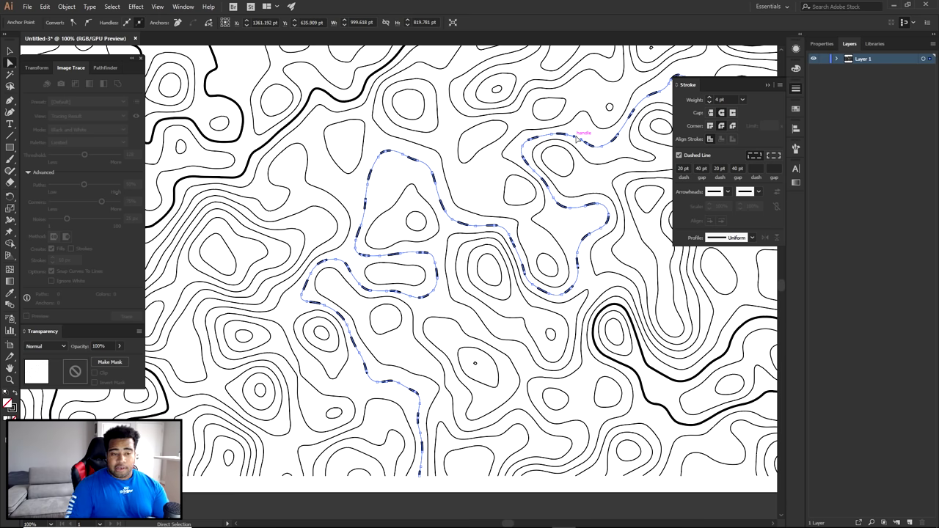
left_click(738, 168)
type("20")
key("Return")
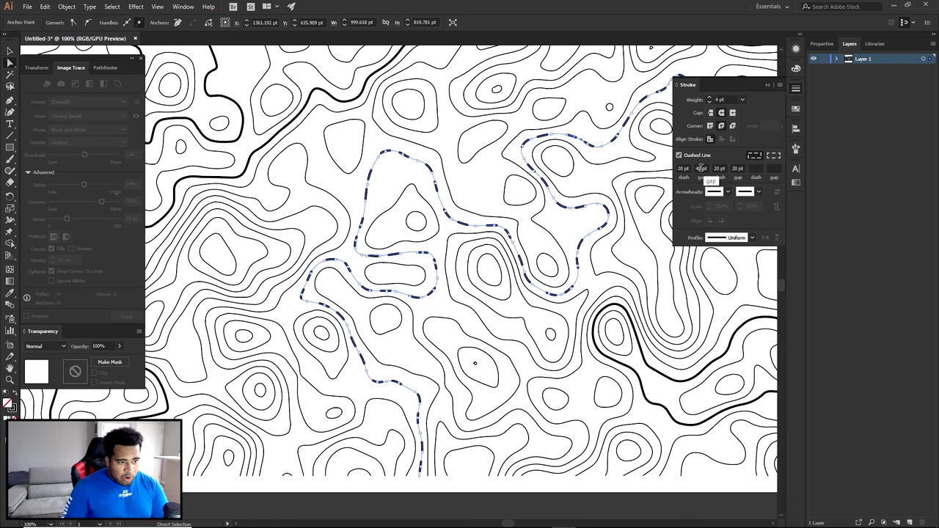
left_click(560, 132)
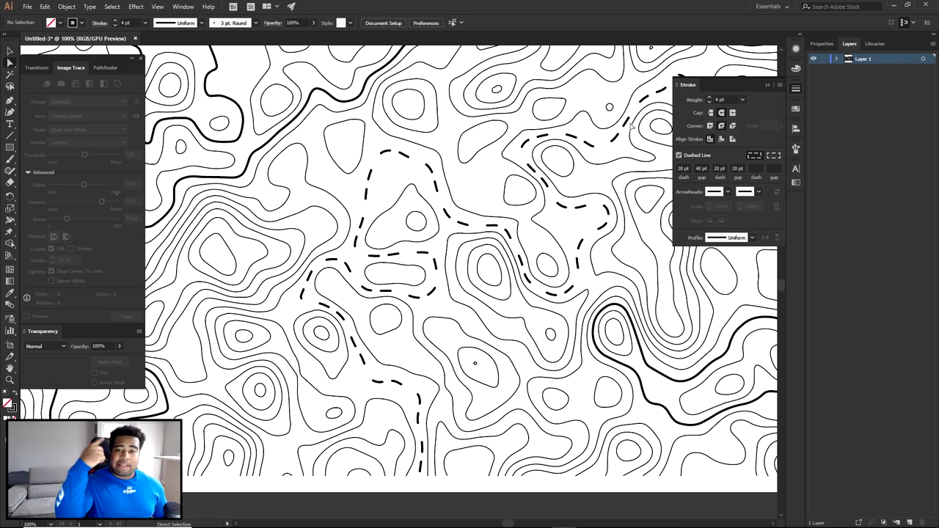
Make the upper-left contour line dashed with 5 pt dashes and a 15 pt second gap
left_click(288, 123)
left_click_drag(296, 144, 452, 184)
left_click(687, 156)
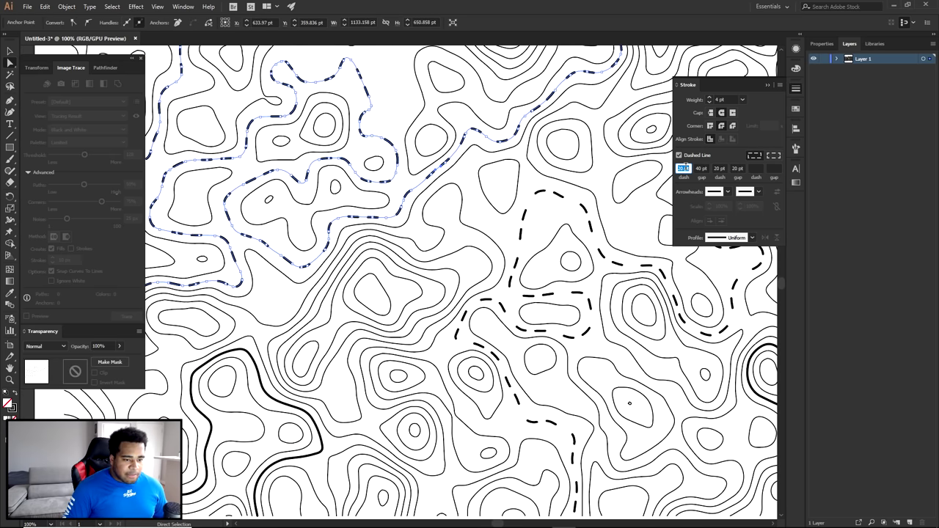
type("5")
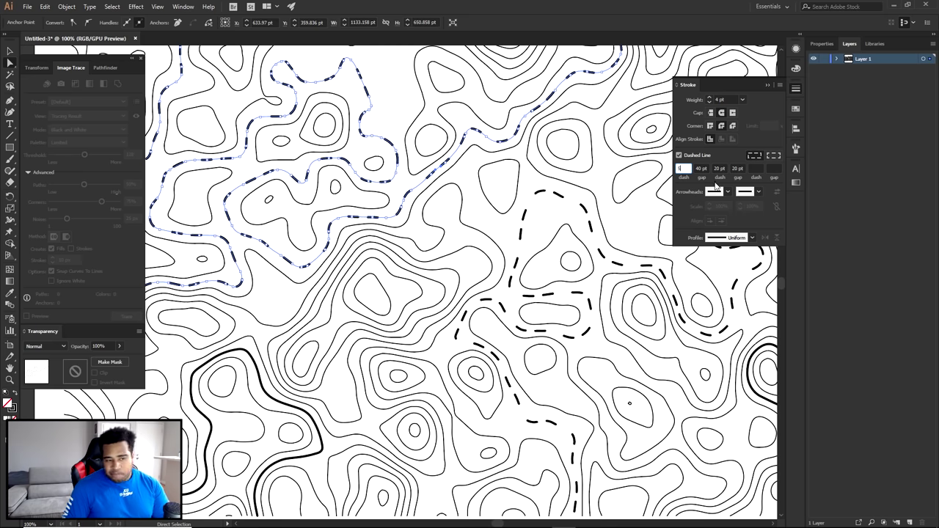
left_click(718, 168)
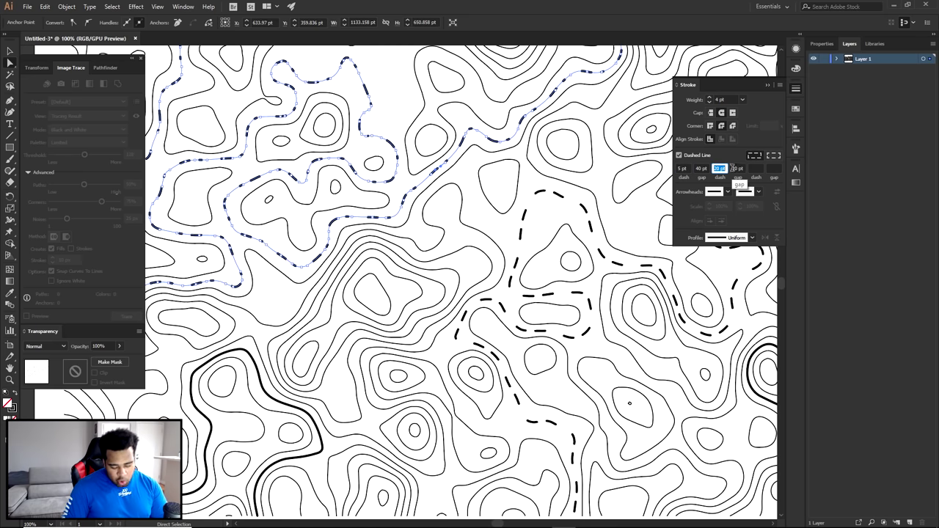
type("5")
left_click(701, 168)
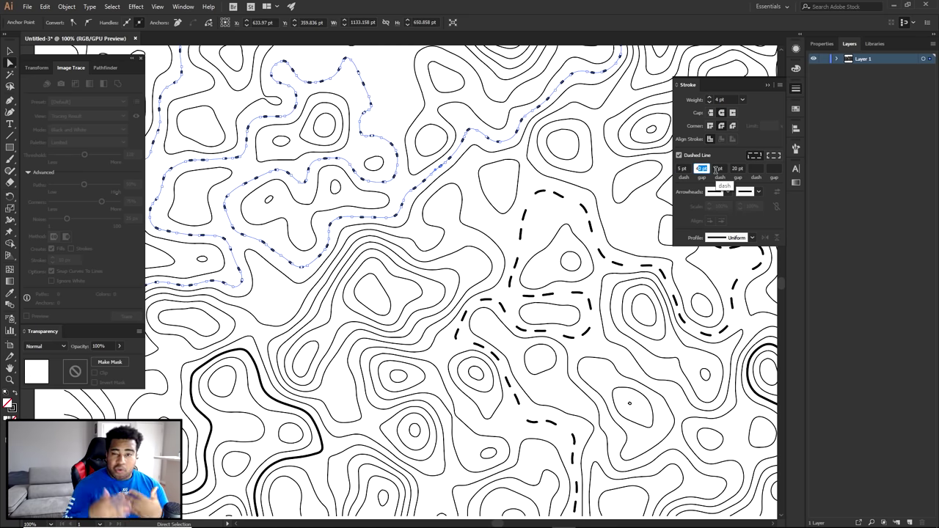
type("415")
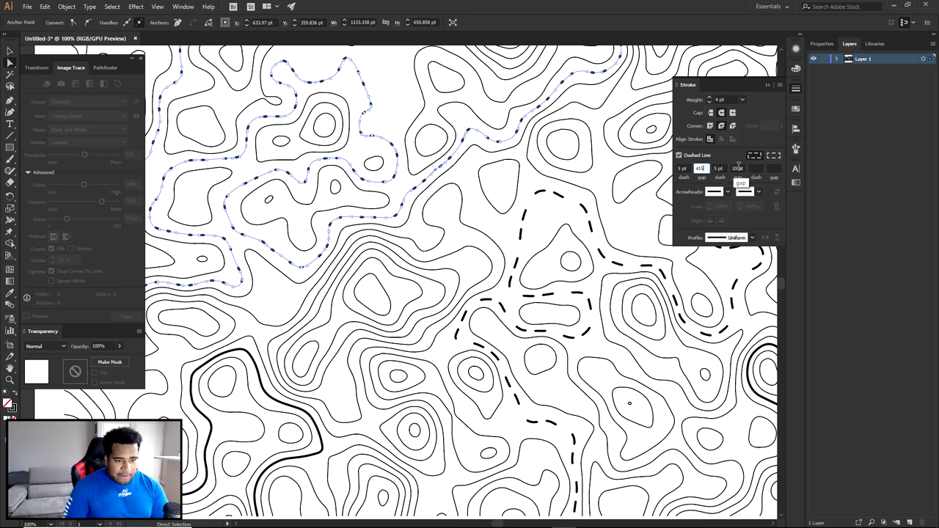
left_click(737, 168)
type("15")
key("Return")
left_click(393, 111)
Reselect the dotted line and correct its first gap to 15 pt
left_click_drag(359, 121, 511, 213)
scroll(512, 212, "down", 2, "alt")
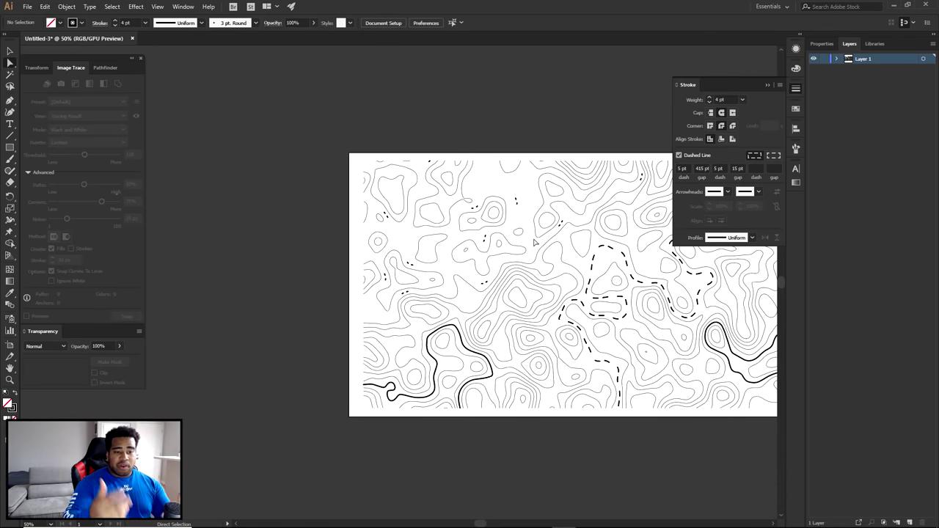
left_click(528, 209)
left_click(701, 169)
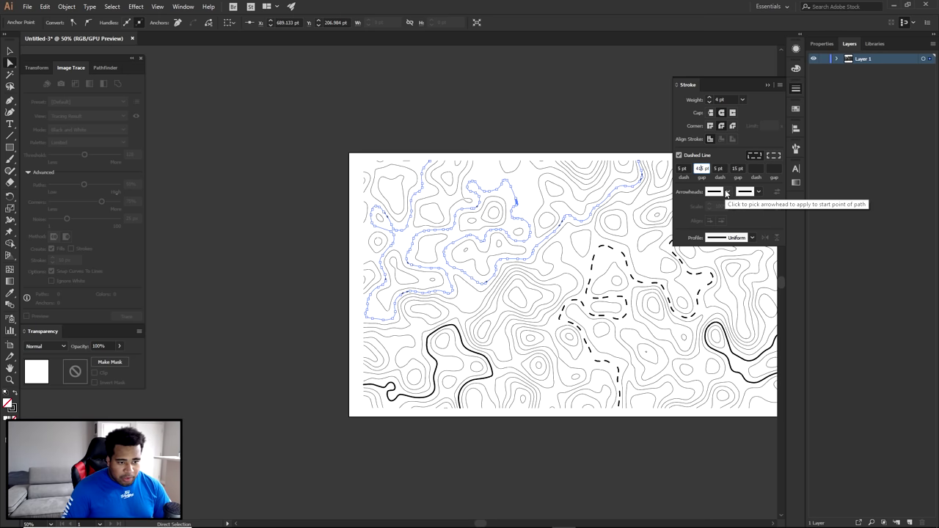
left_click(519, 238)
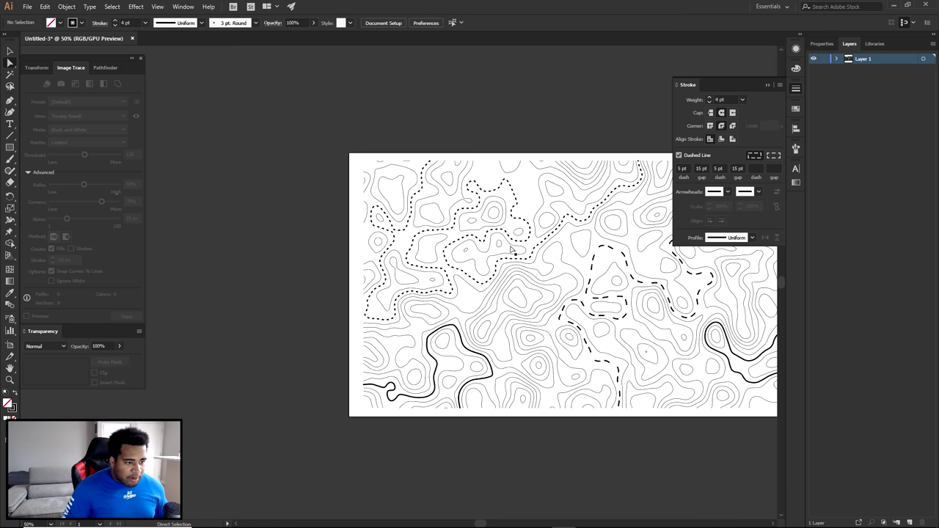
left_click_drag(552, 231, 447, 210)
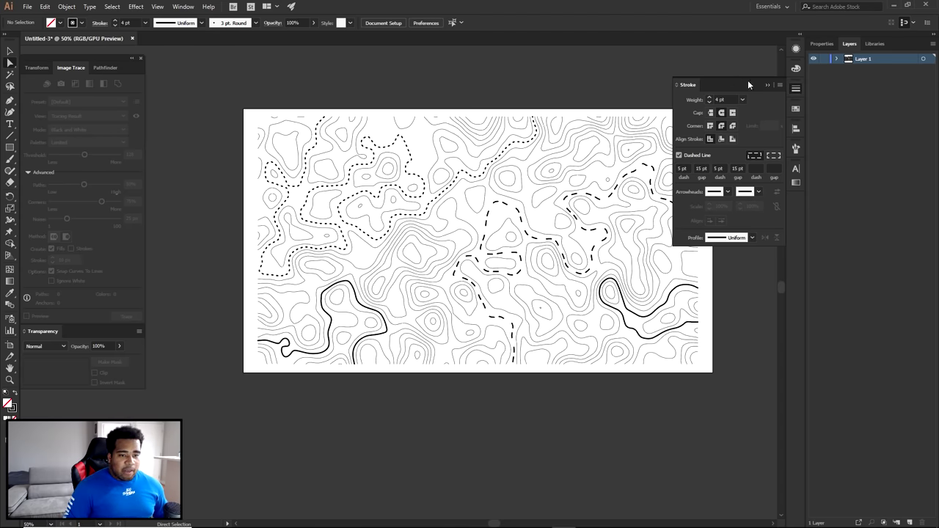
Select all contour paths on the Illustrator artboard and return to Geography Map Contour Lines.psd in Photoshop
left_click(796, 88)
left_click(28, 7)
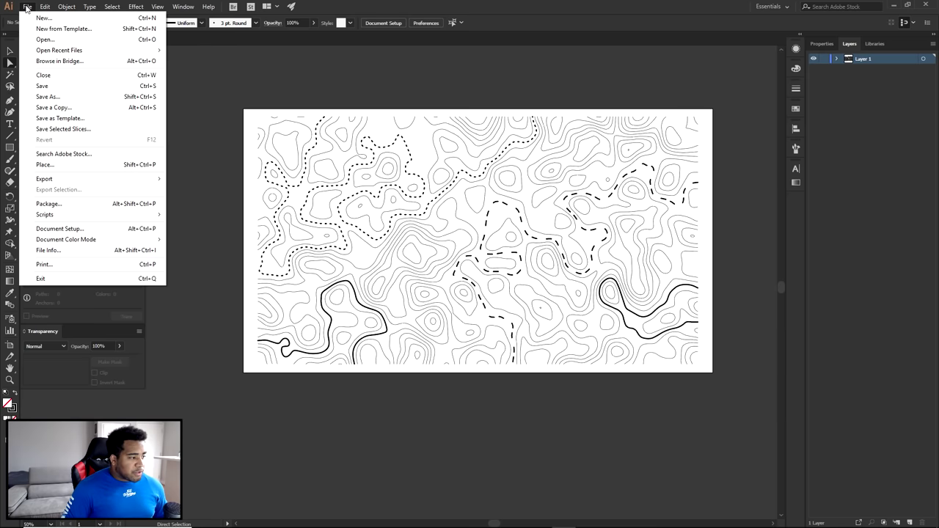
mouse_move(73, 179)
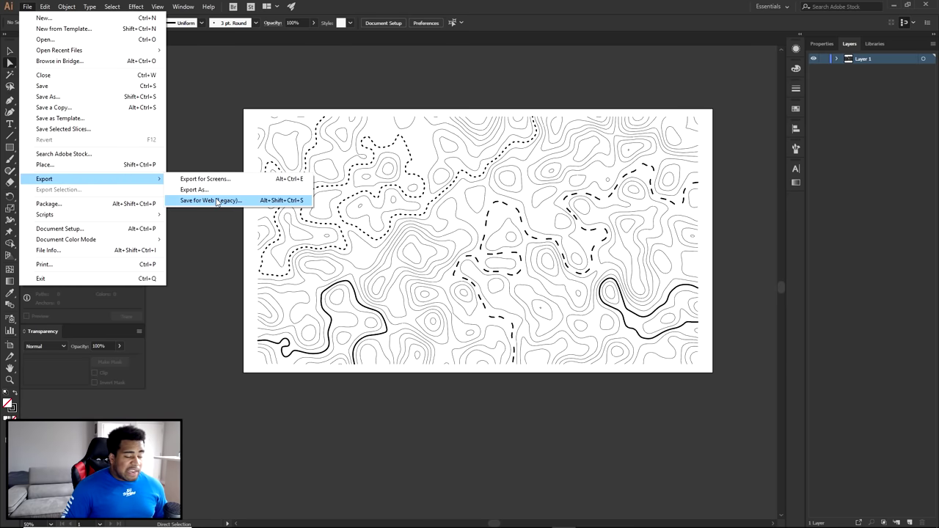
left_click(247, 109)
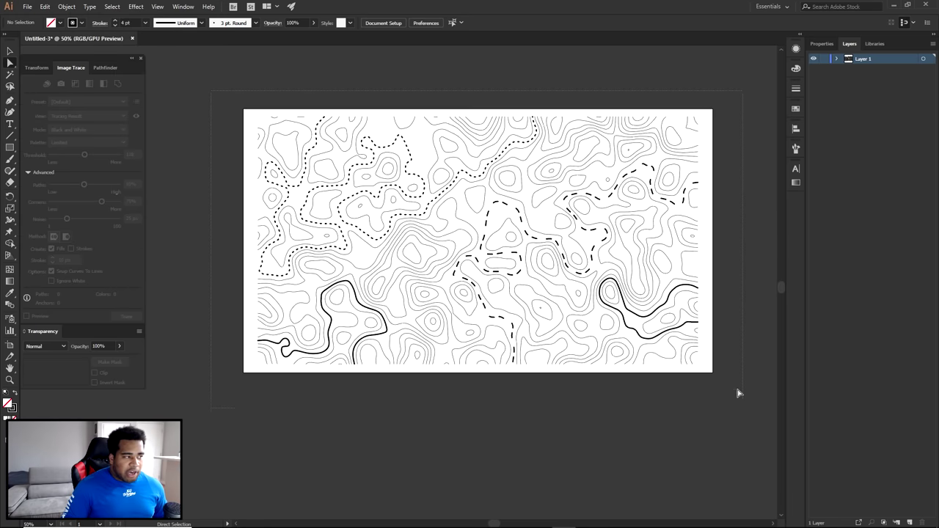
key("ctrl+a")
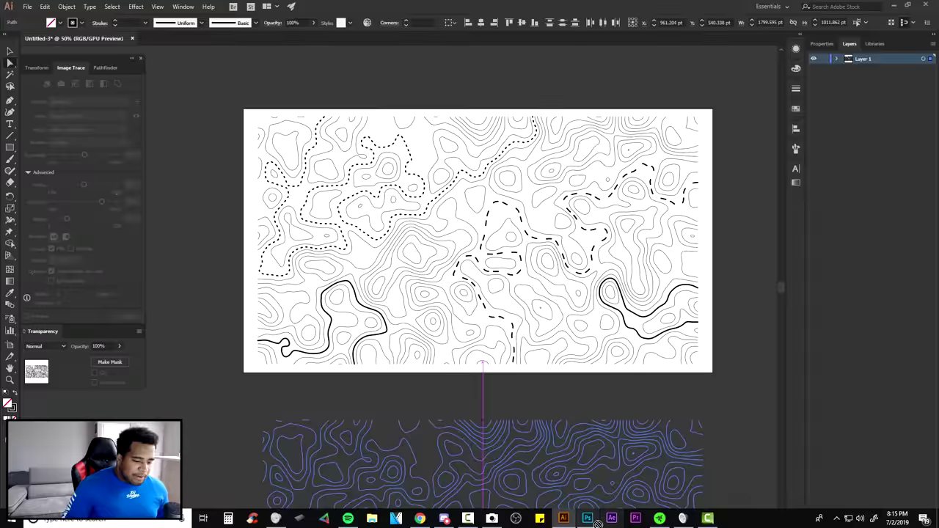
left_click(590, 519)
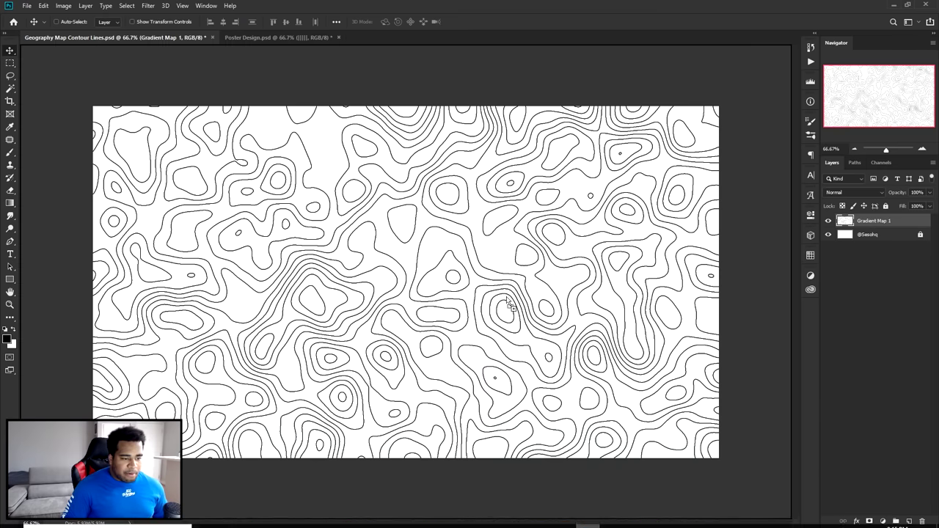
Paste the contour pattern as a vector smart object and add a new Layer 1 above the background
key("ctrl+v")
key("Return")
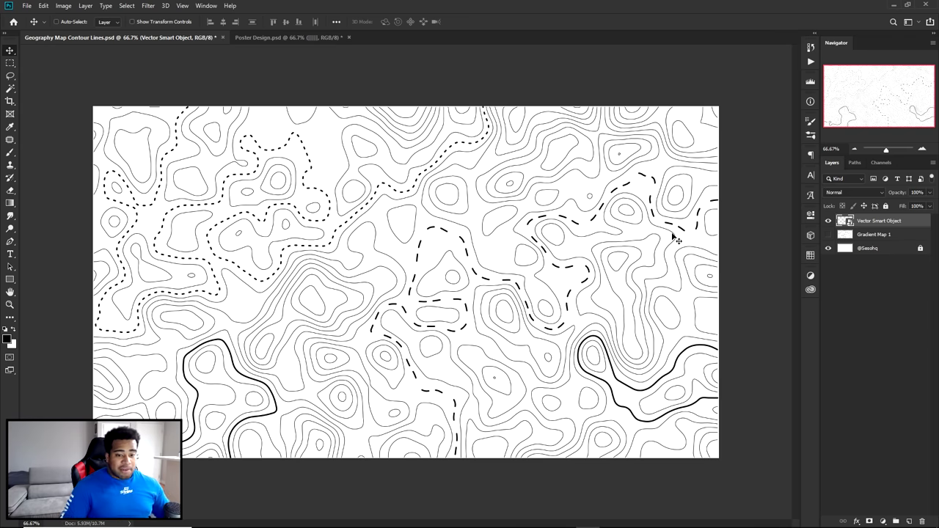
left_click(911, 250)
key("ctrl+shift+n")
key("Return")
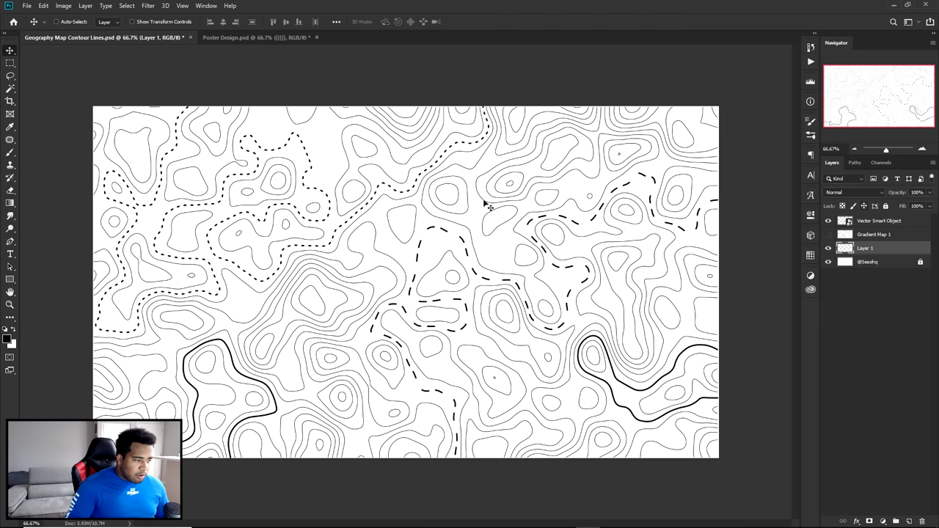
Fill Layer 1 with the red colour #ce4f4f
left_click(8, 338)
type("ce4f4f")
key("Return")
key("v")
key("alt+BackSpace")
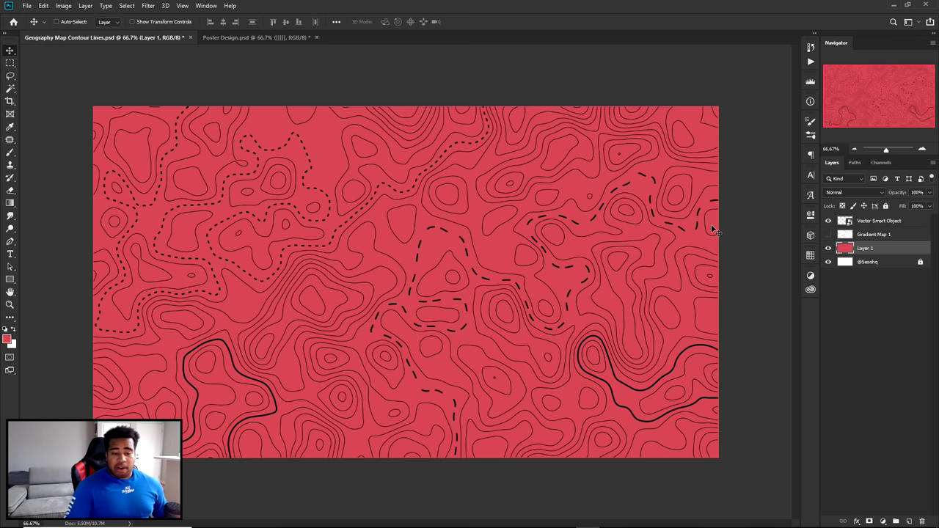
Reposition the contour smart object on the canvas and open its contents for editing
left_click(881, 221)
left_click_drag(617, 162, 552, 249)
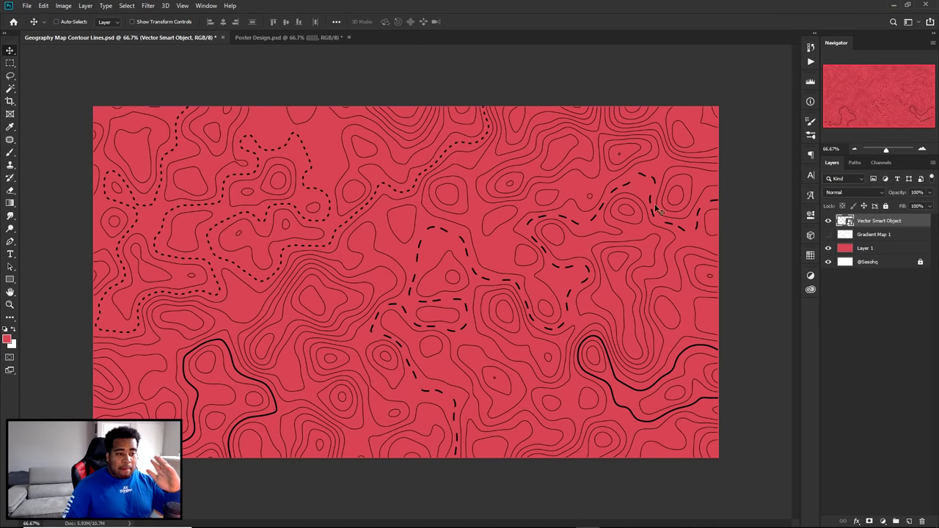
double_click(849, 222)
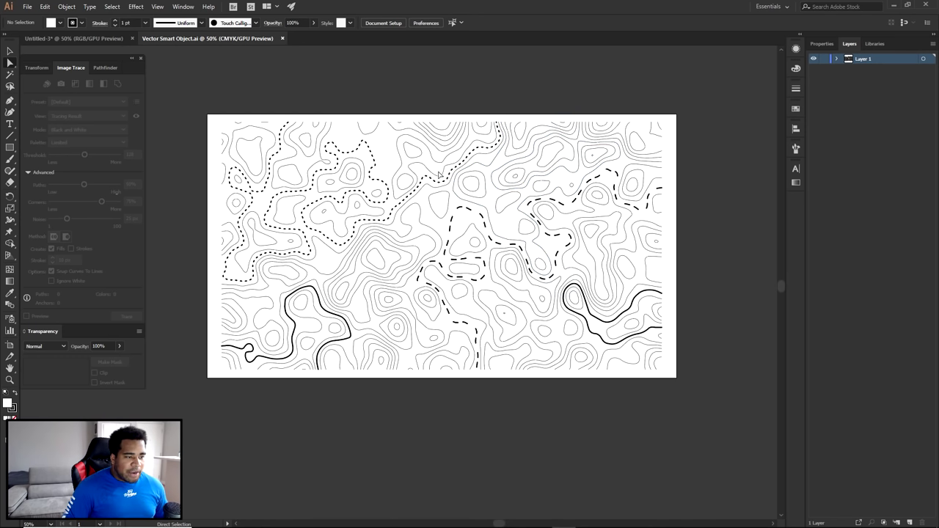
Give the contour loop near the centre a 12 pt stroke weight
left_click(27, 7)
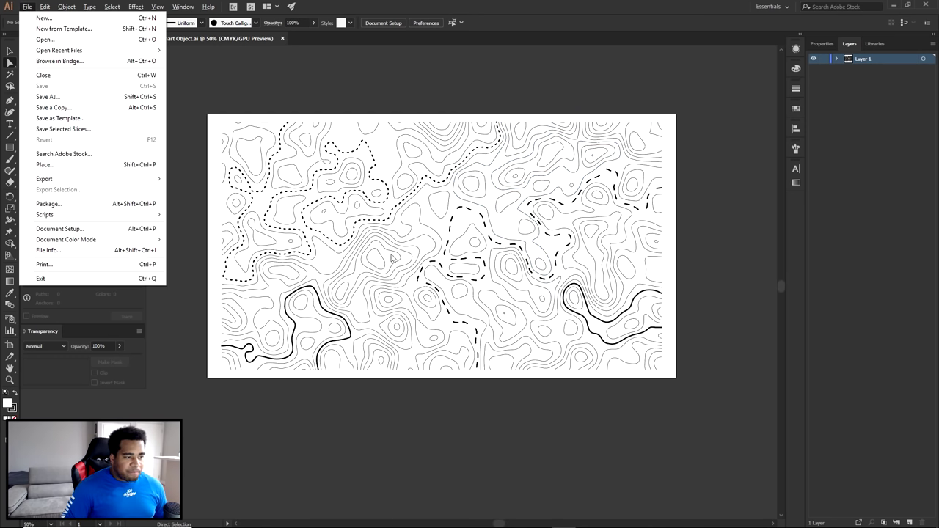
scroll(396, 213, "up", 1)
left_click(435, 248)
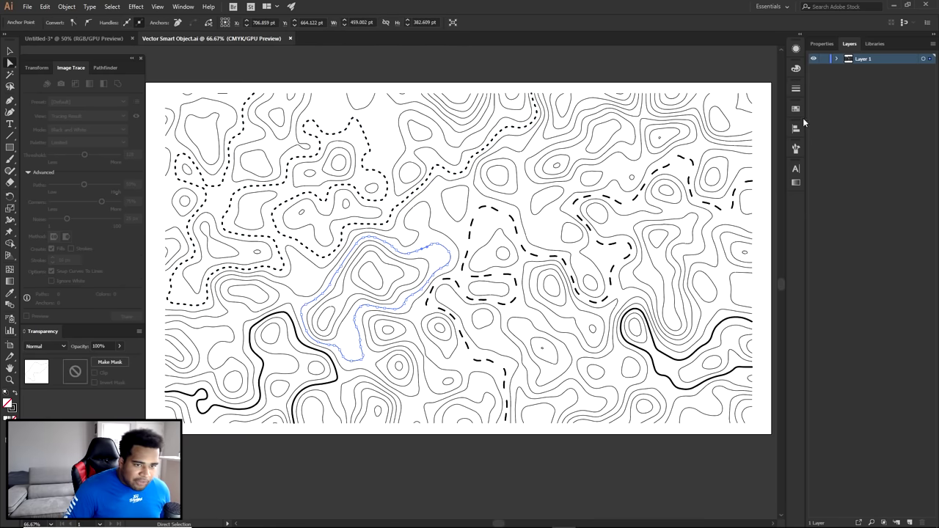
left_click(796, 88)
left_click(709, 100)
left_click(709, 100)
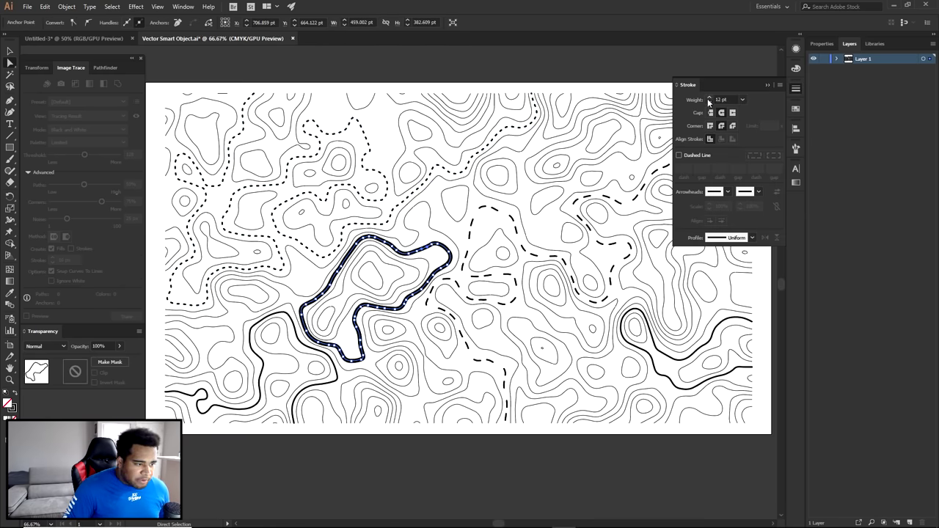
Save the smart object contents and go back to Photoshop to see the update
left_click(27, 8)
left_click(44, 86)
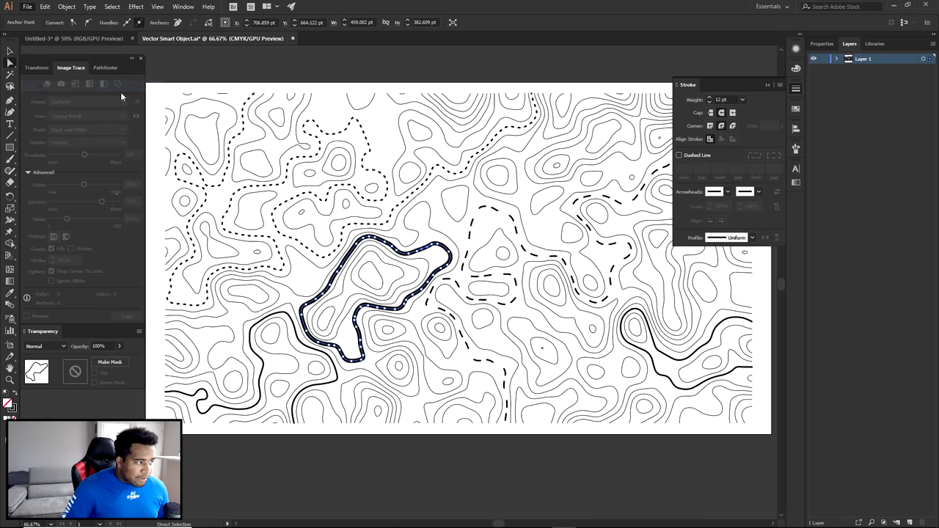
left_click(588, 519)
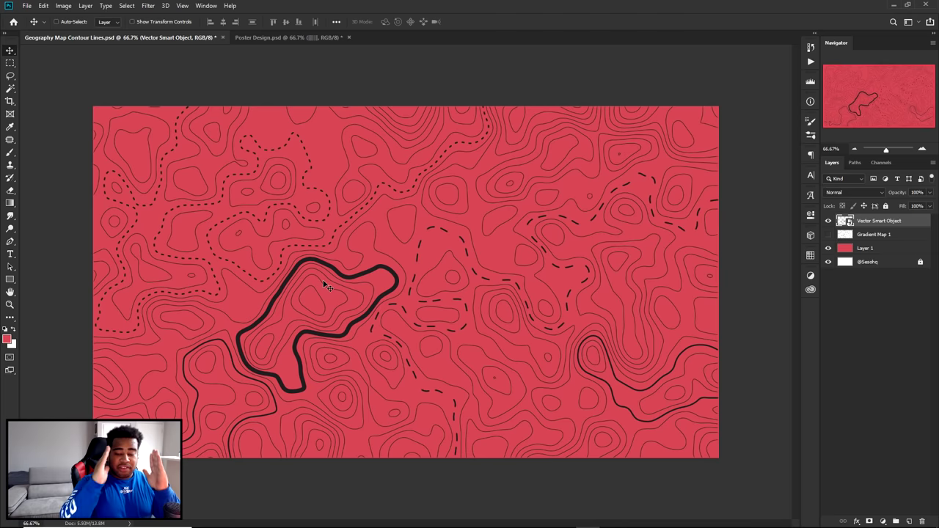
Turn off the visibility of red Layer 1 so the contours sit on white
left_click(829, 249)
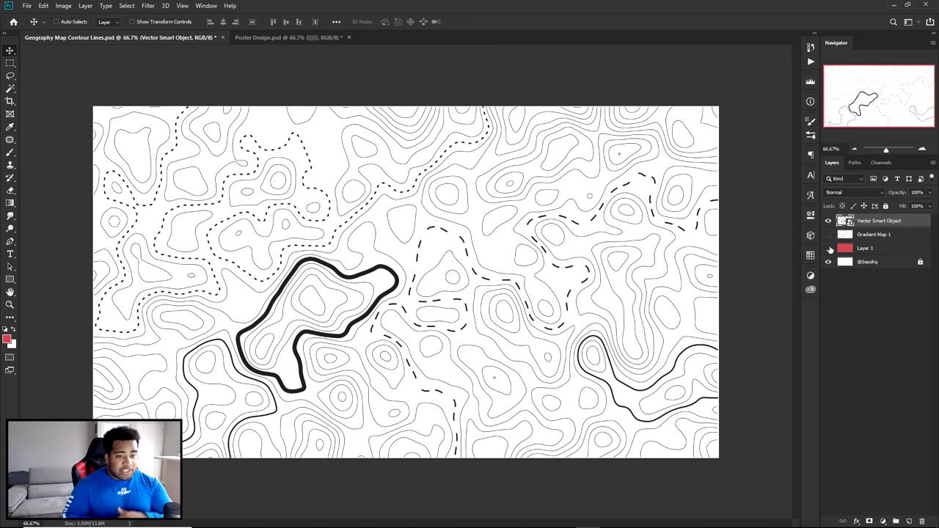